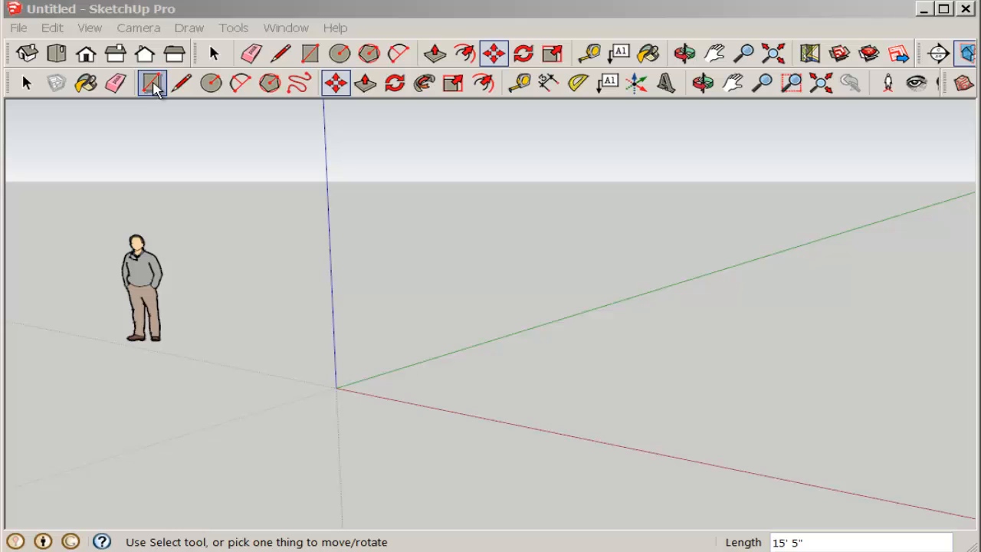
Draw a 15' by 10' rectangle on the ground from the origin, with the 15' side along the red axis
click(152, 84)
click(335, 388)
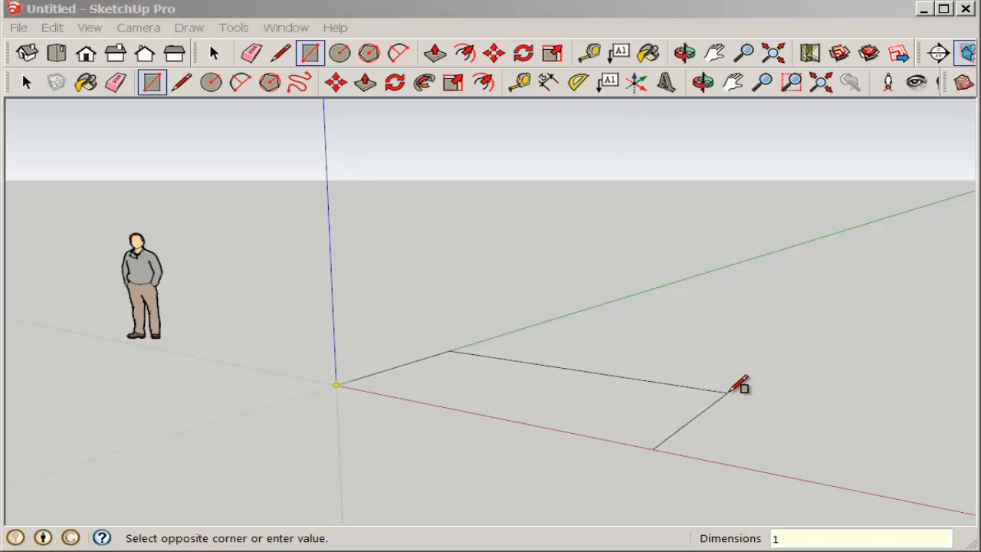
text(15',10)
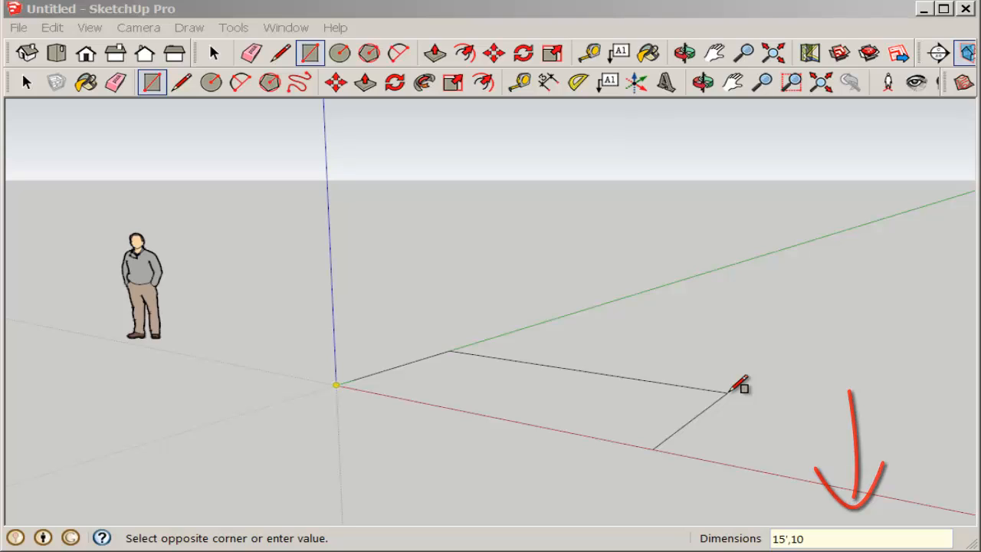
key(Return)
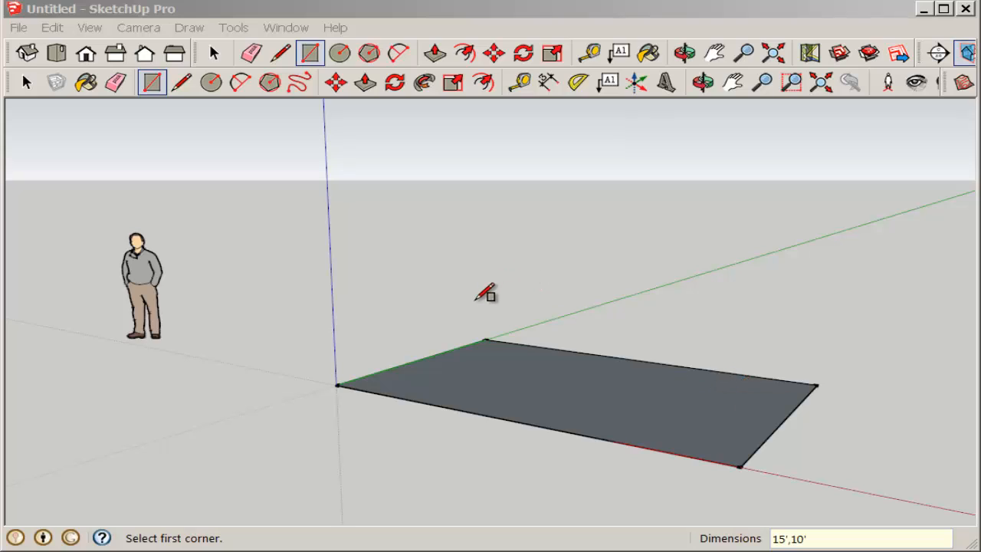
Draw a second 15' by 10' rectangle extending back from the first one's rear corner, and erase the shared edge to form an L
click(485, 339)
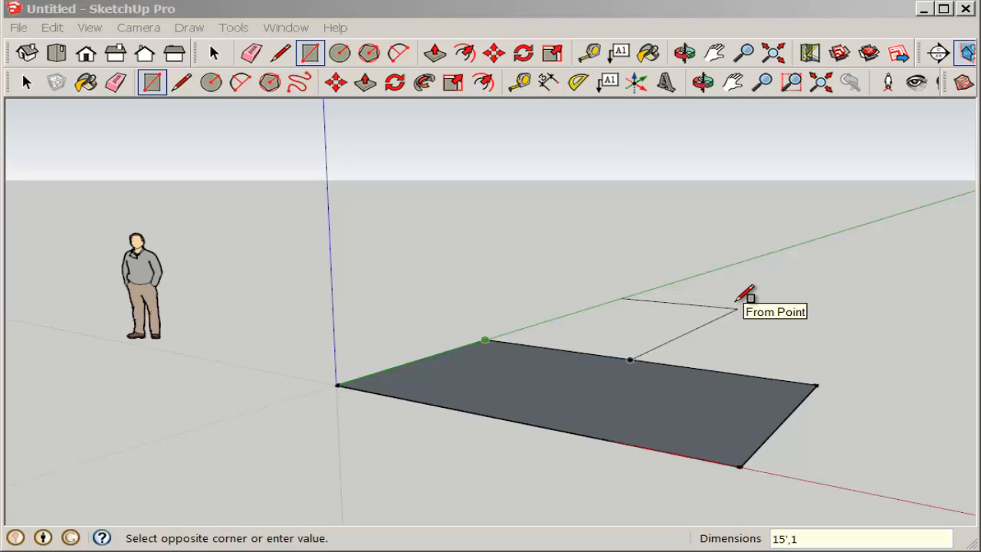
key(Return)
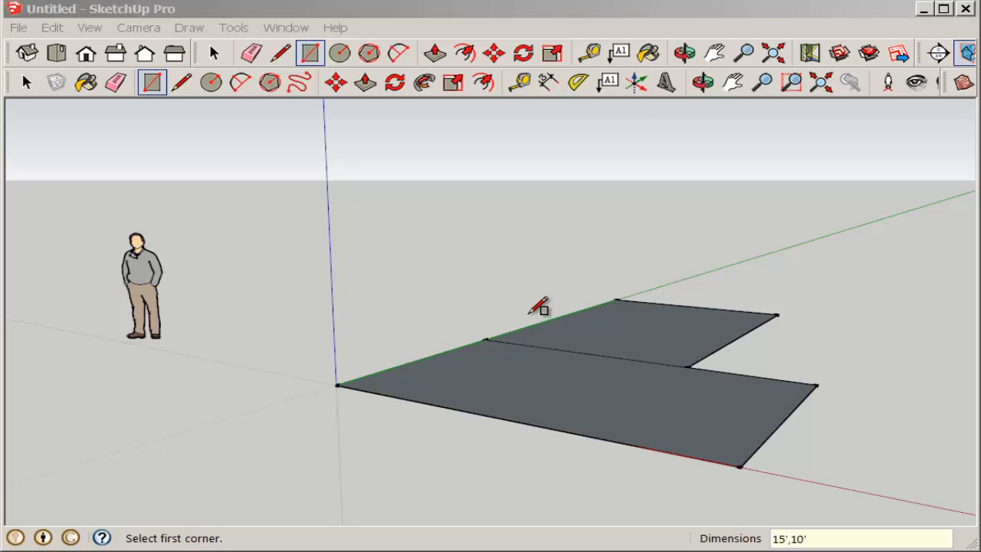
click(115, 82)
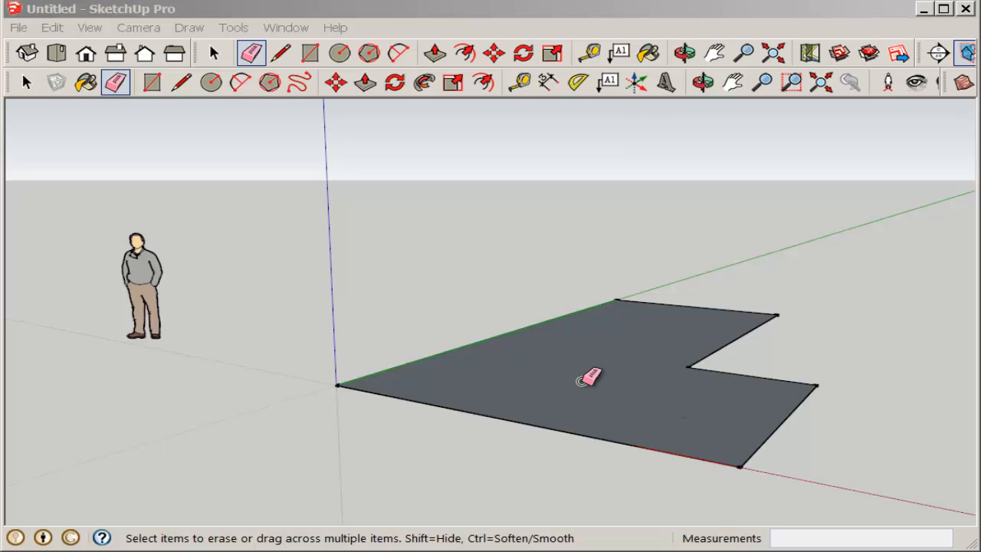
Move the inner side edge of the L's rear wing inward along the red axis to narrow the wing
mouse_move(587, 376)
middle_down()
mouse_move(580, 436)
mouse_move(563, 438)
mouse_move(572, 465)
mouse_move(530, 416)
middle_up()
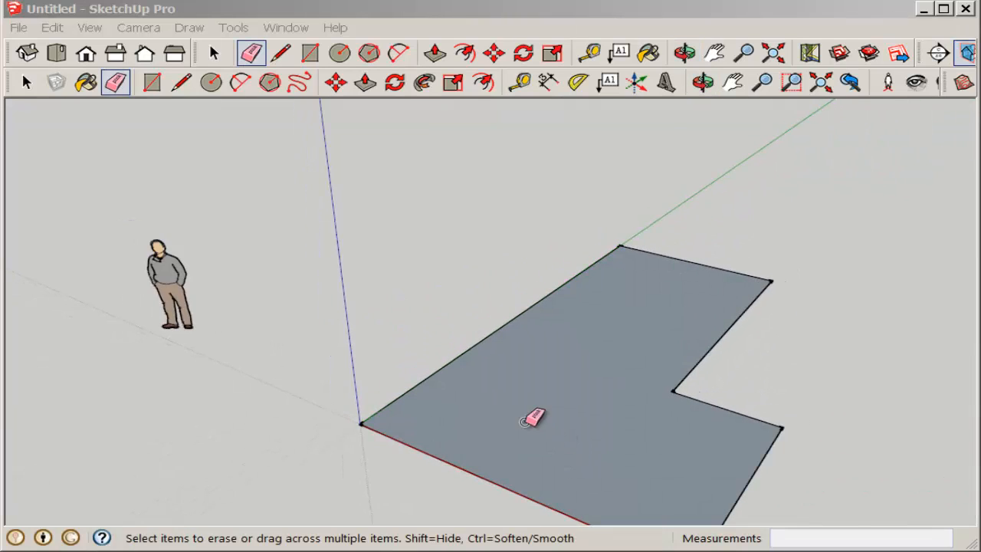
click(26, 82)
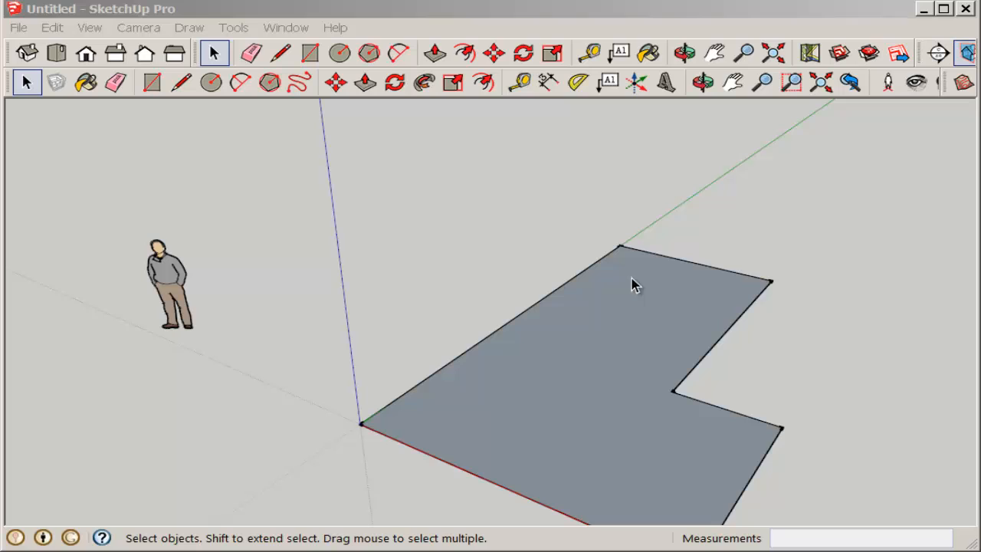
click(731, 329)
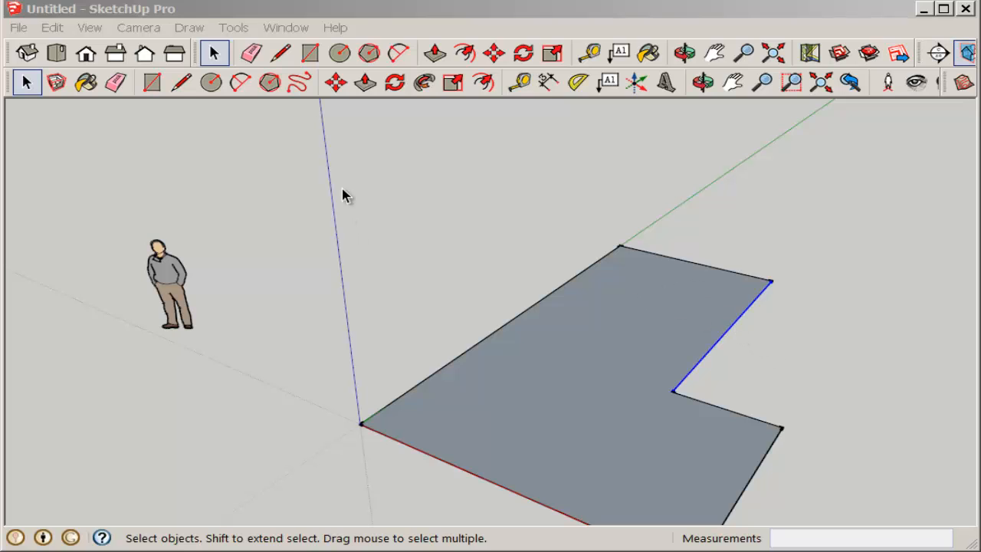
click(335, 82)
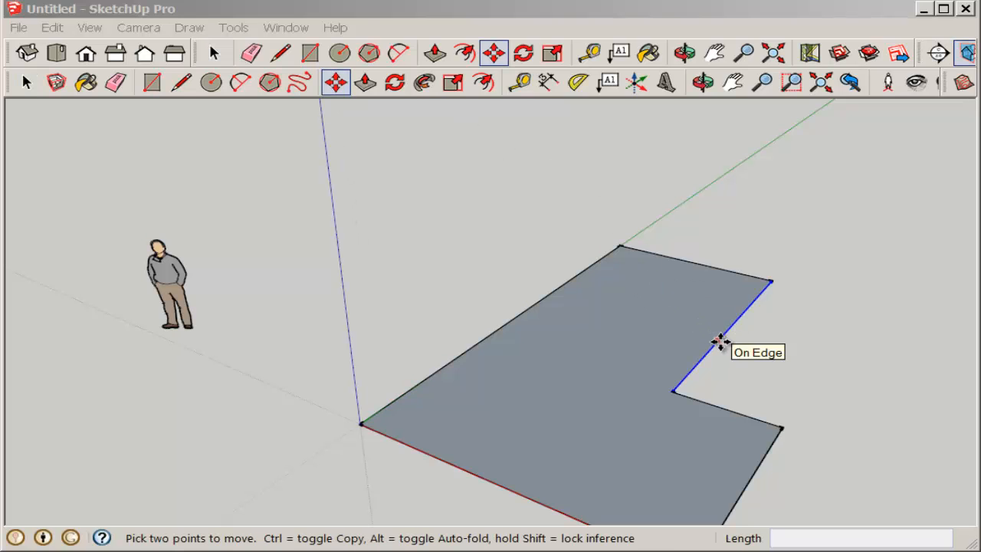
click(717, 341)
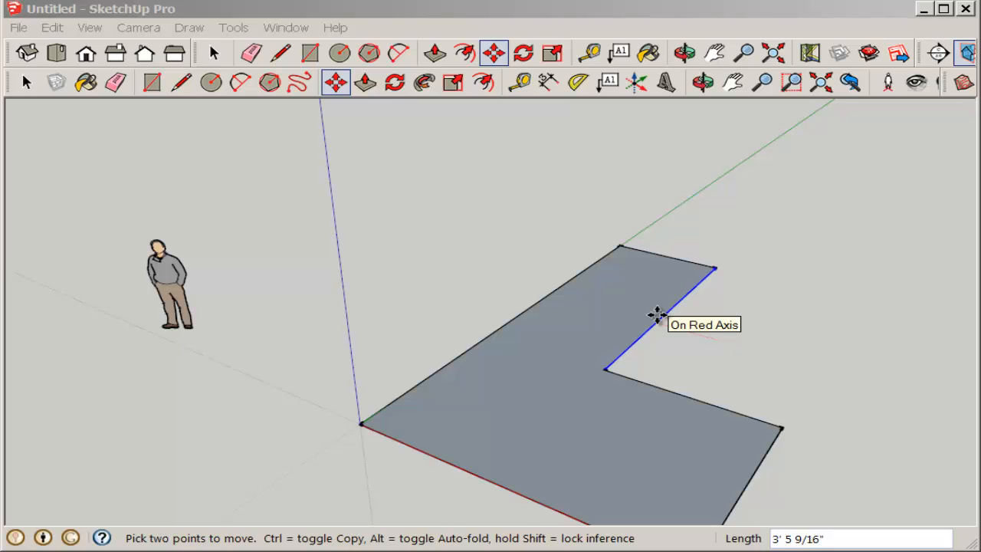
click(657, 314)
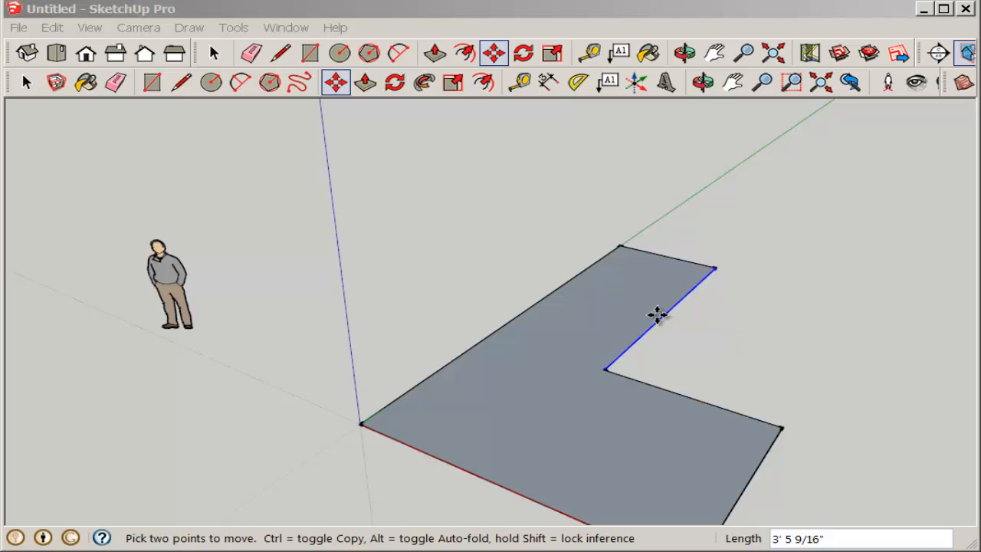
key(Return)
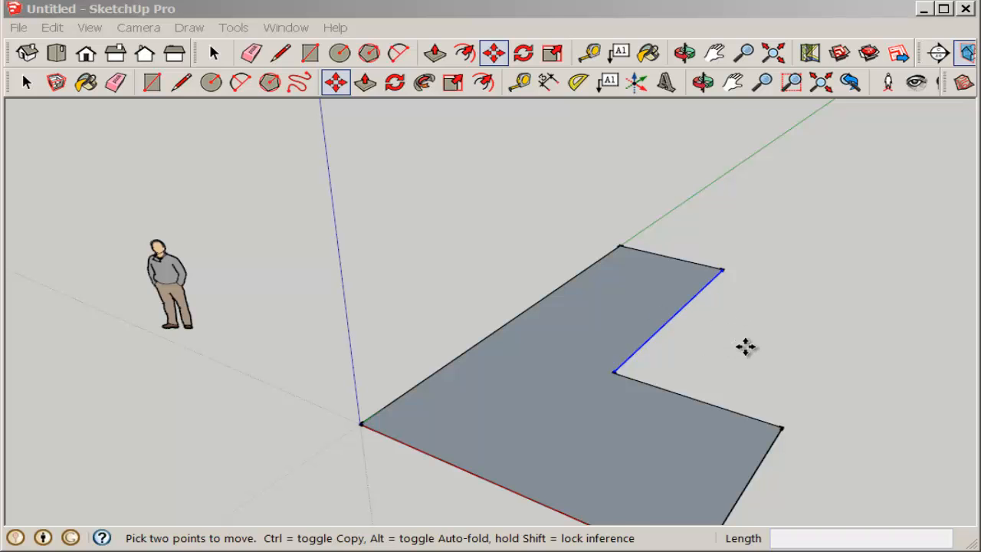
Push/Pull the L-shaped face up to a height of 10'
middle_drag(744, 345, 780, 368)
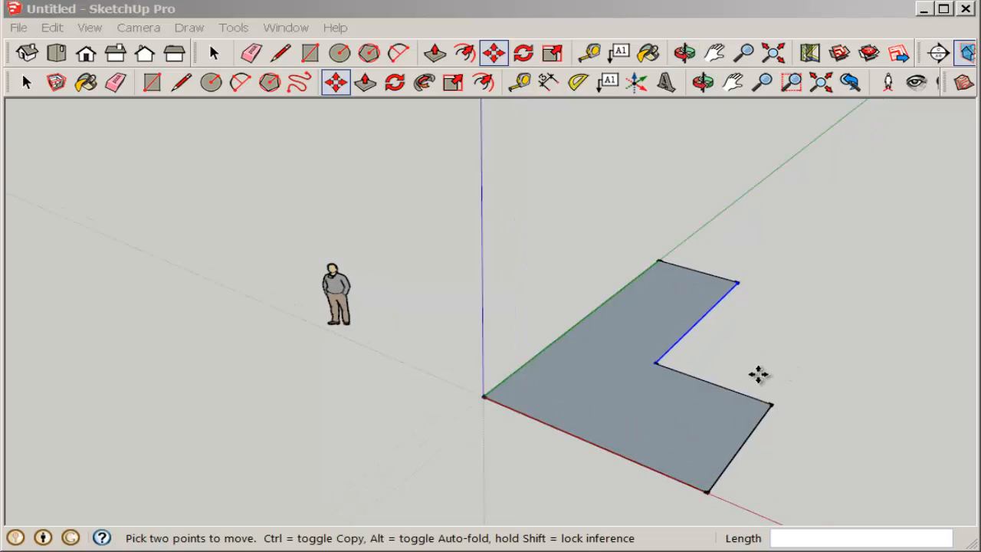
click(365, 82)
click(629, 425)
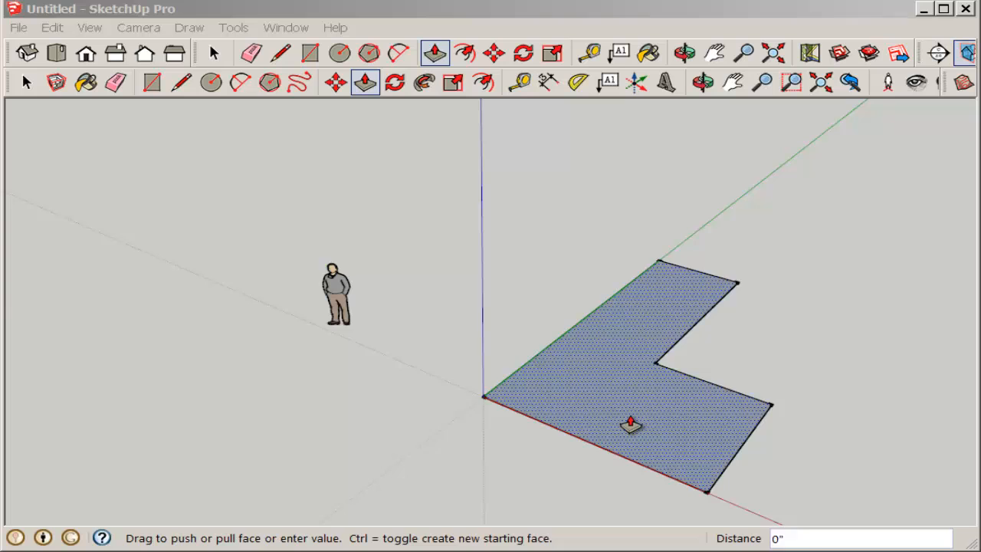
click(622, 383)
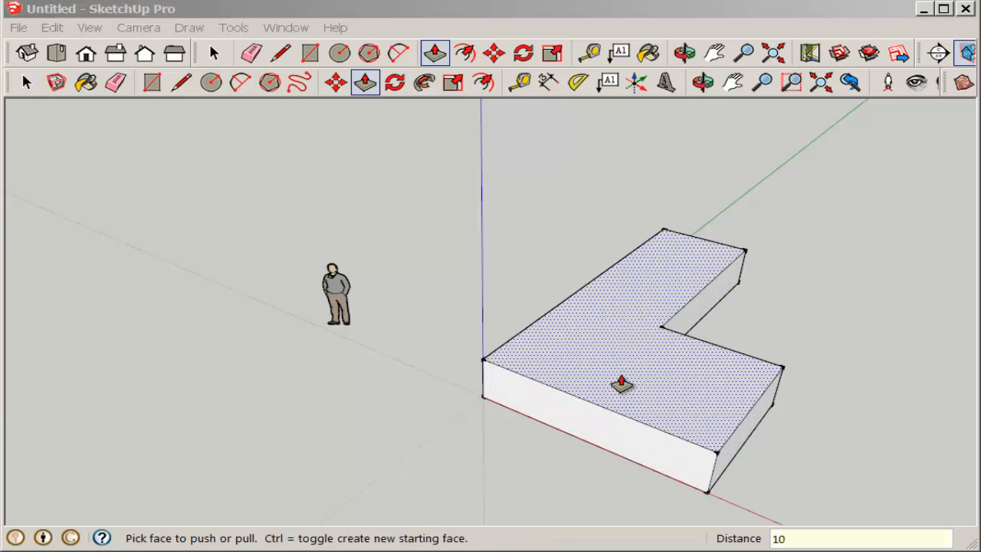
click(622, 383)
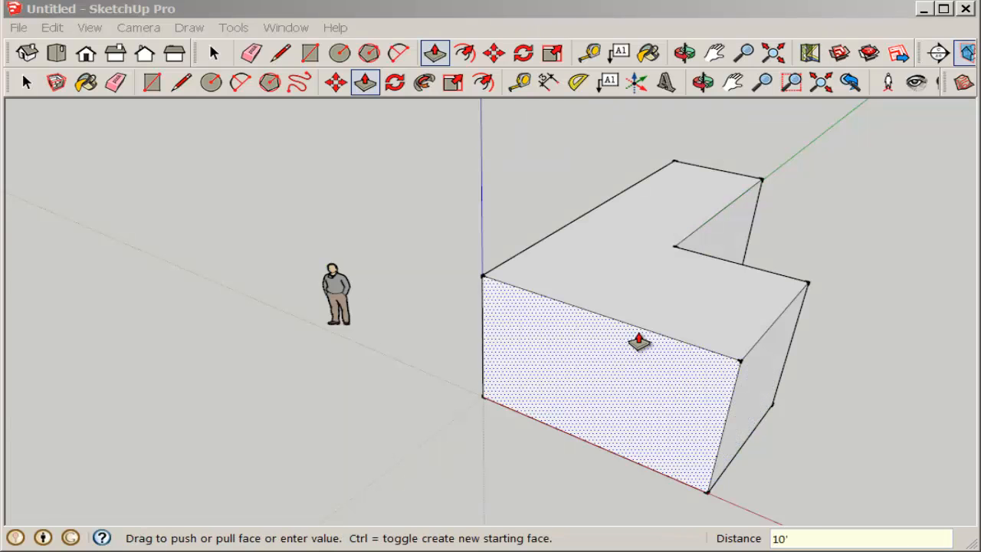
Try to draw an L-shaped ridge line on the top face, from the front wing's end midpoint to the rear wing's end edge
middle_drag(637, 344, 567, 401)
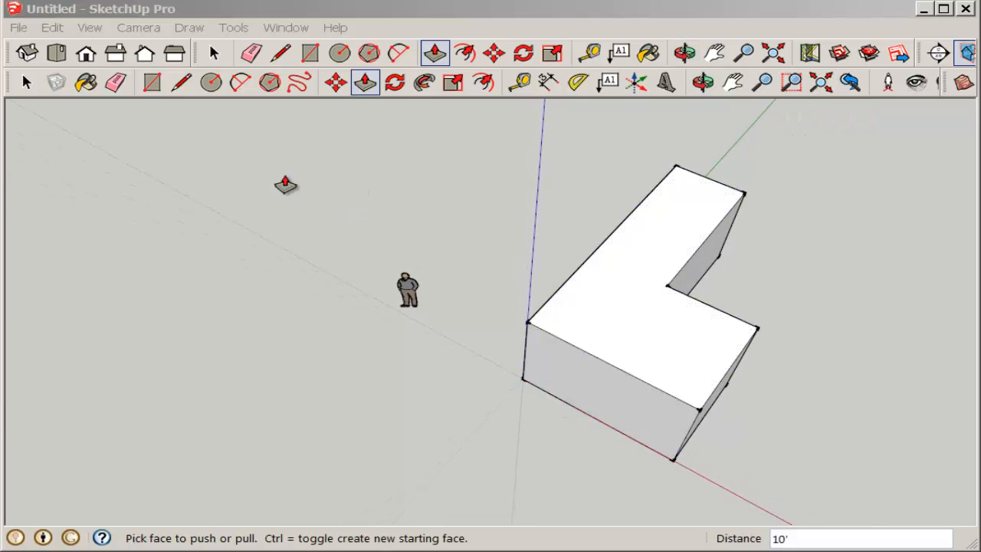
click(25, 84)
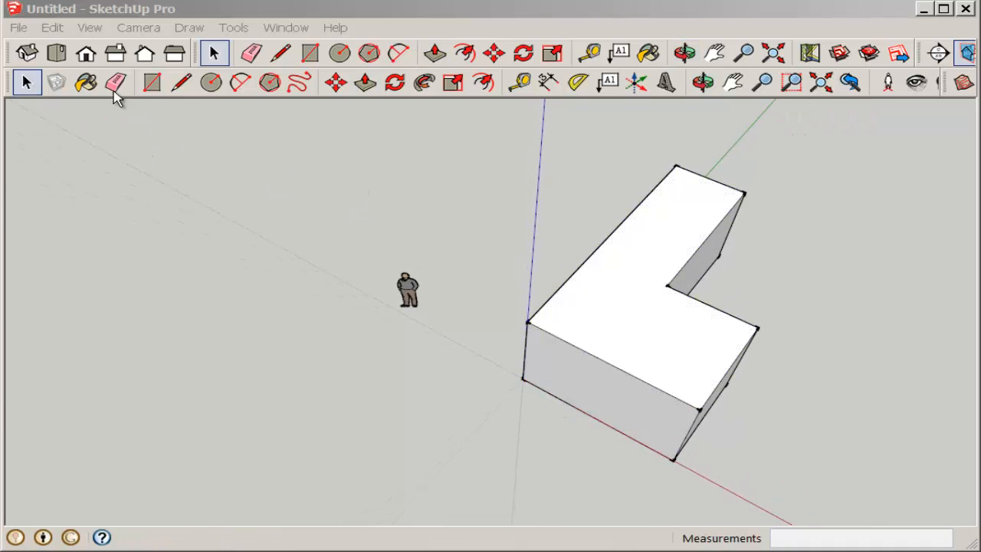
click(181, 83)
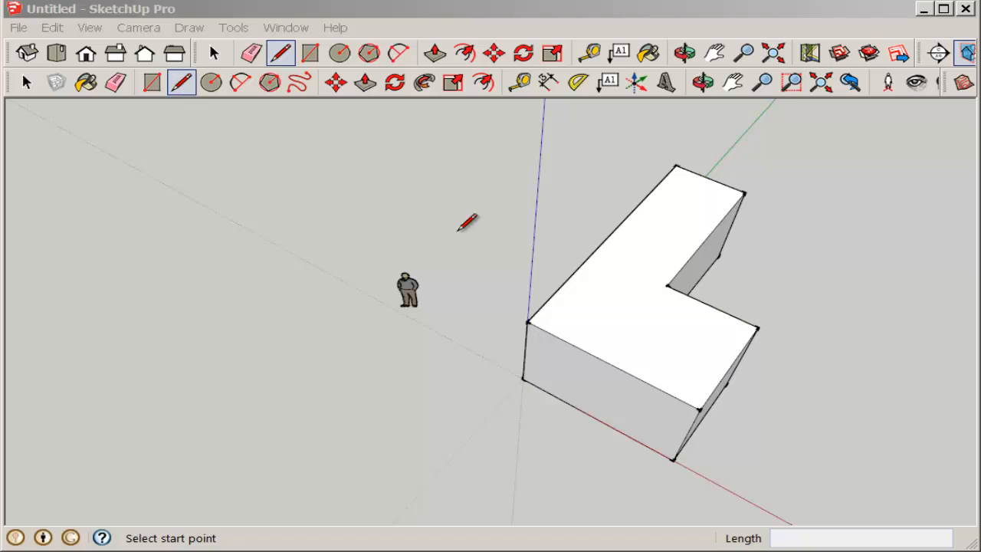
click(730, 367)
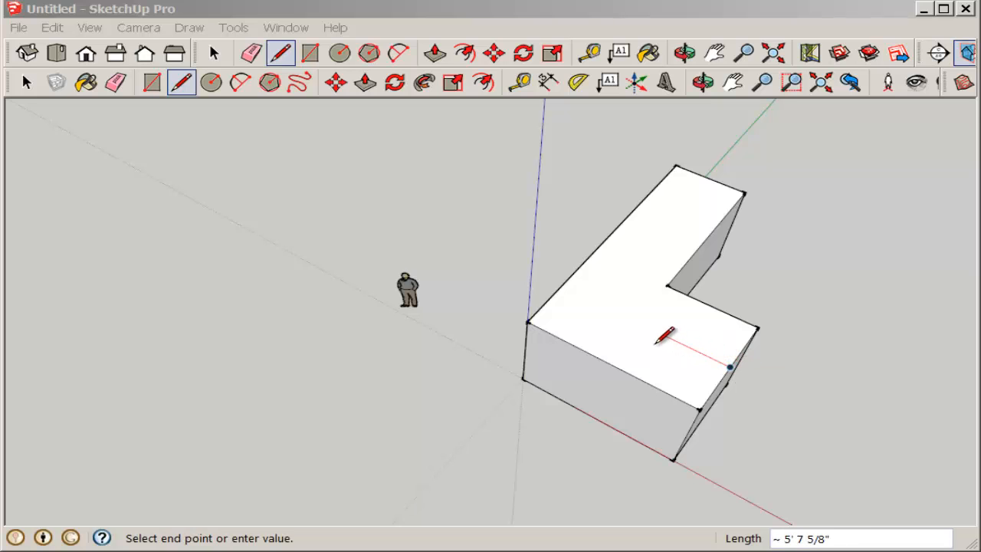
scroll(655, 325, up, 2)
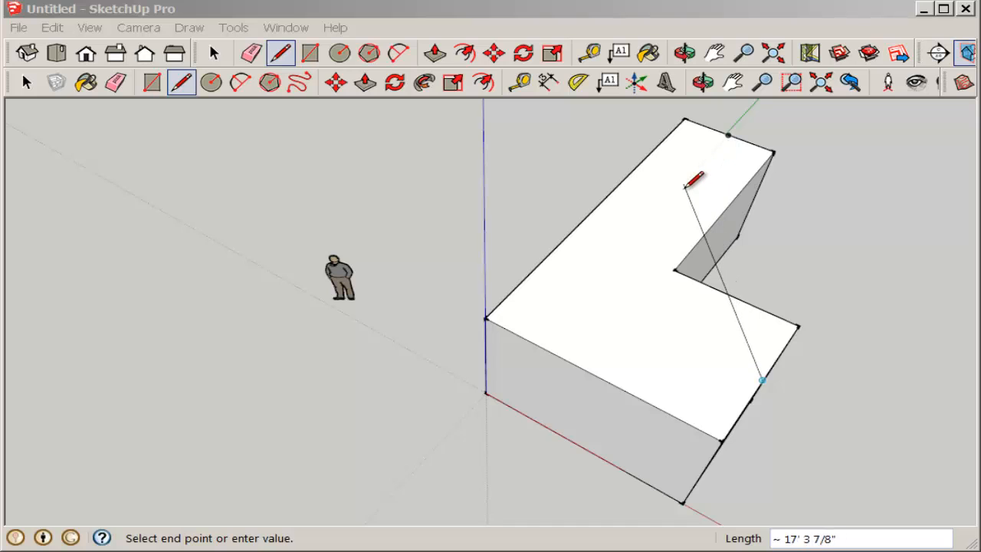
click(595, 299)
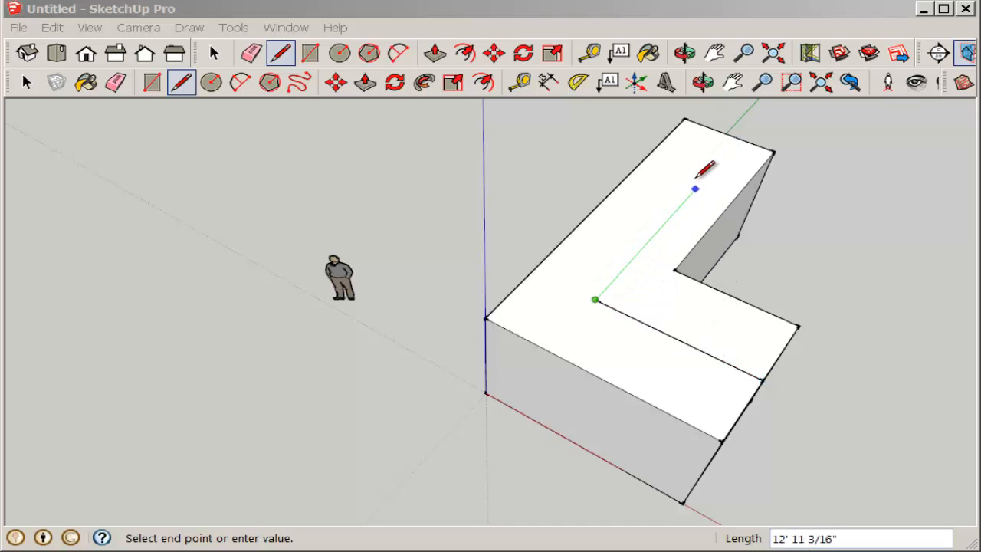
click(738, 139)
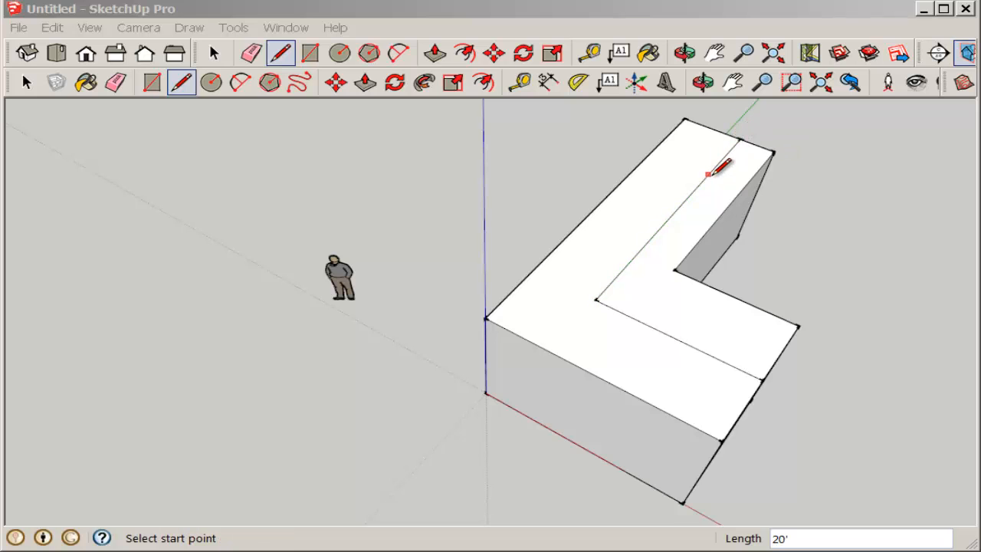
Undo both ridge line segments on the top face
mouse_move(708, 174)
middle_down()
mouse_move(713, 227)
mouse_move(676, 189)
mouse_move(744, 198)
middle_up()
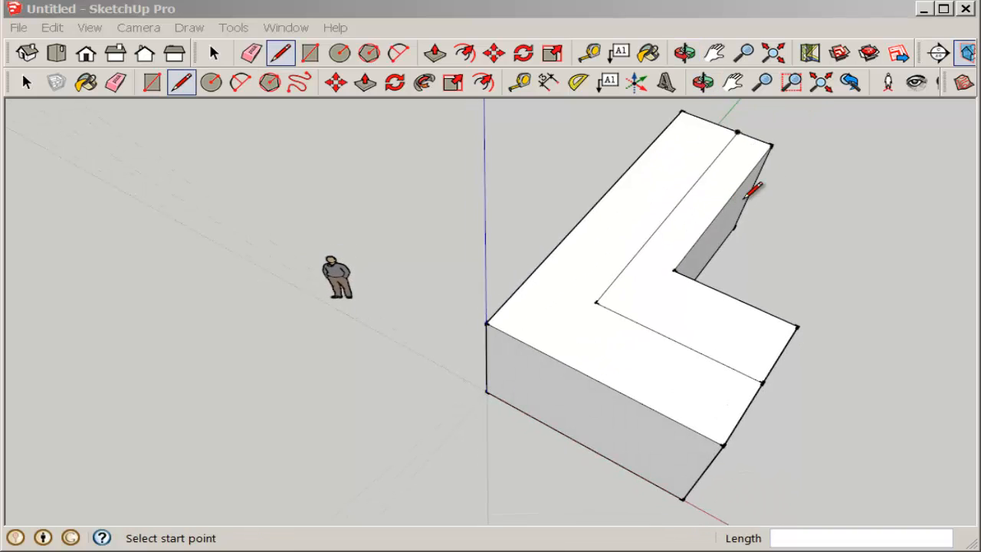
click(50, 28)
click(56, 49)
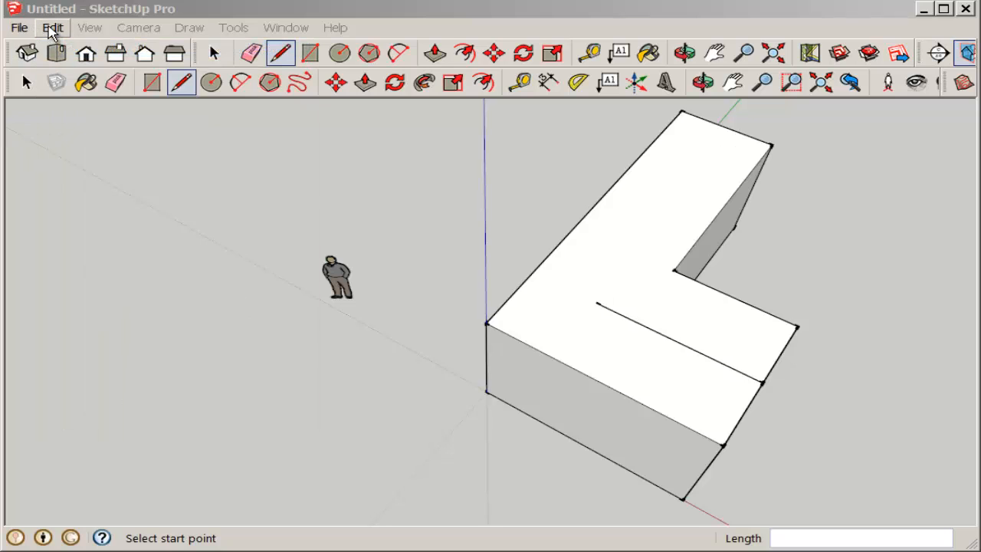
click(51, 28)
click(55, 48)
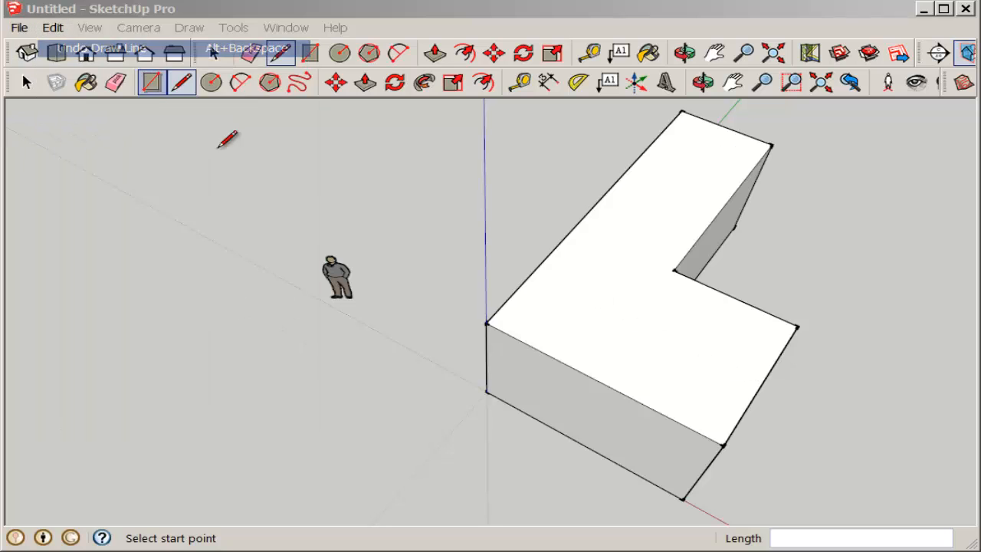
Draw the ridge lines on the top face, 11' 6" and 20' long, joining the end-edge midpoints of both wings at their aligned corner
middle_drag(226, 138, 367, 258)
scroll(578, 345, up, 2)
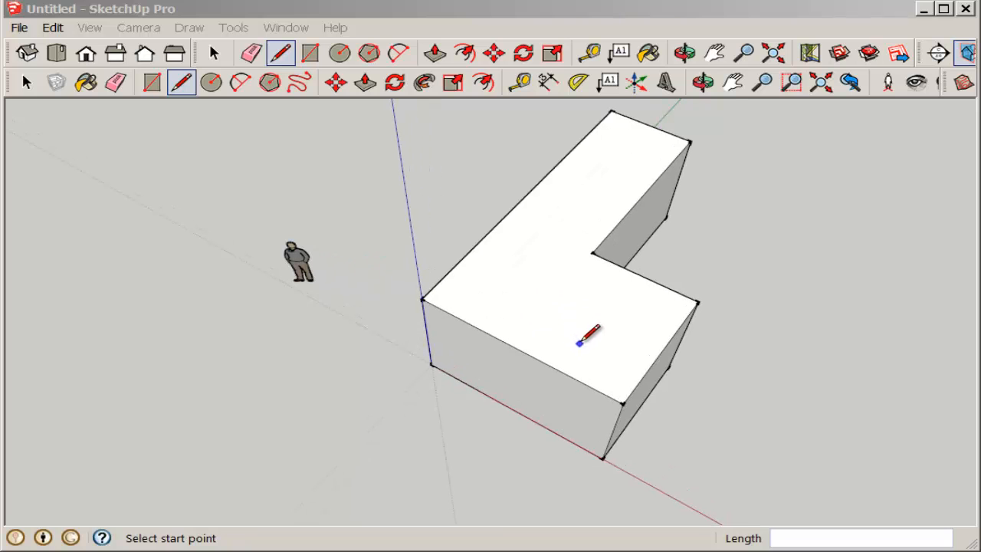
click(732, 82)
drag(784, 168, 716, 218)
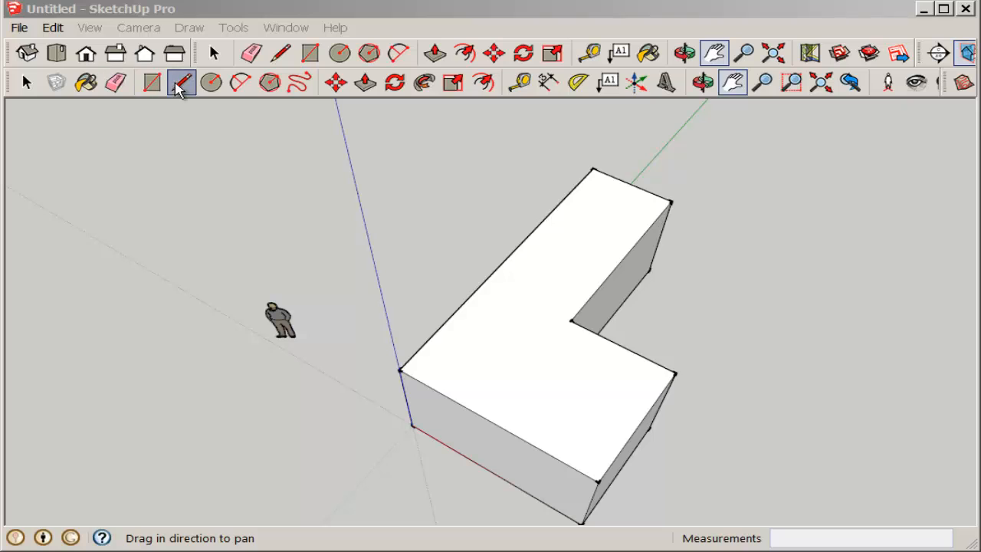
click(181, 83)
click(637, 424)
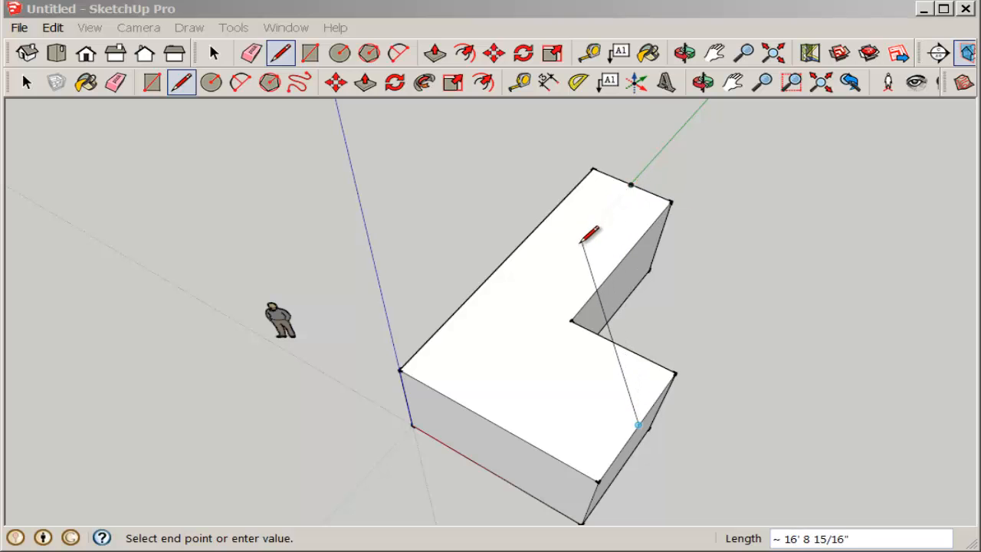
click(486, 345)
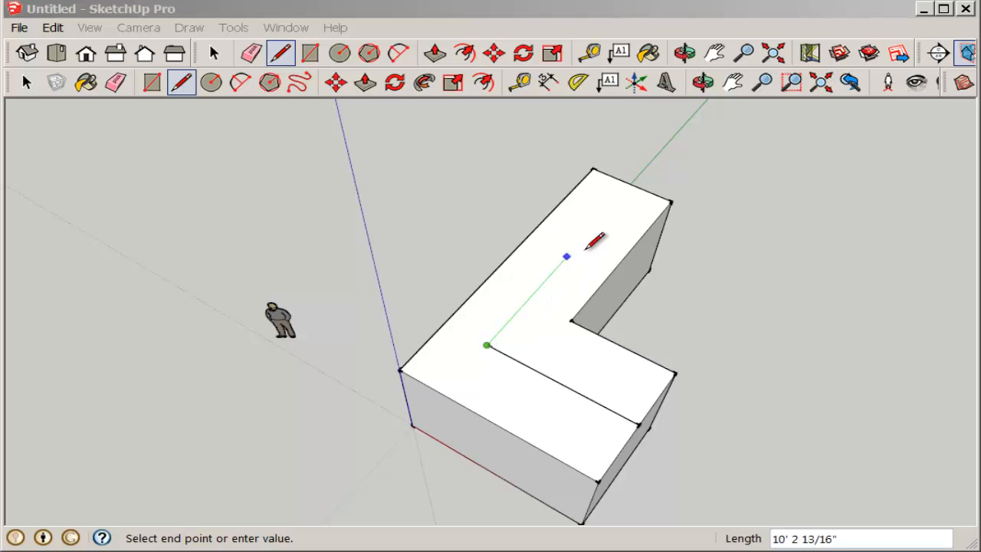
click(631, 185)
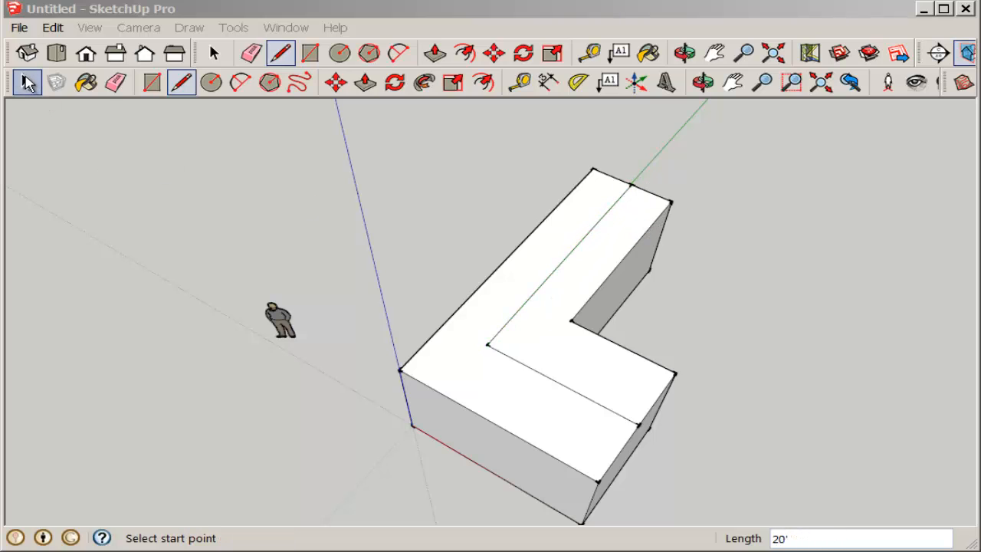
Move both ridge lines on the top face 5' up along the blue axis to form a gabled roof
click(27, 83)
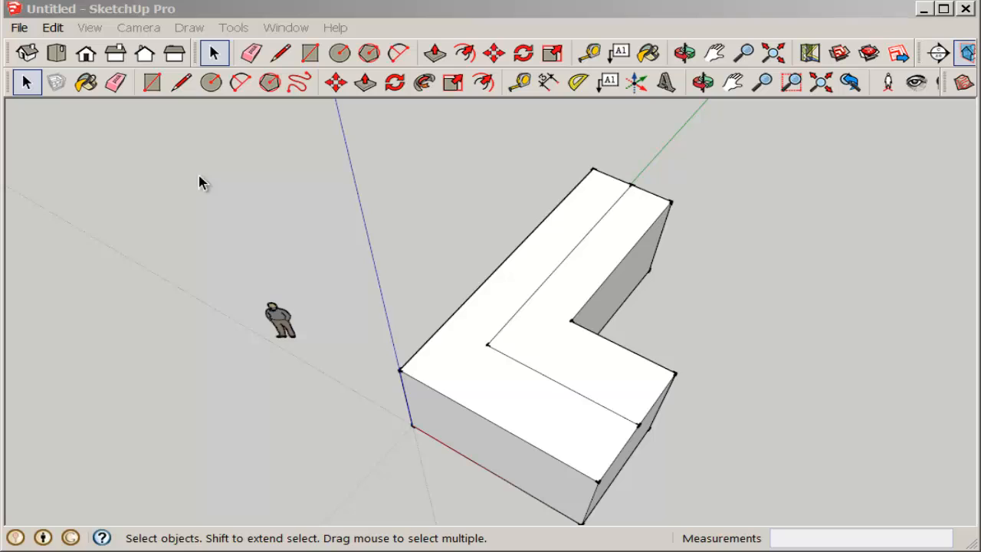
click(572, 396)
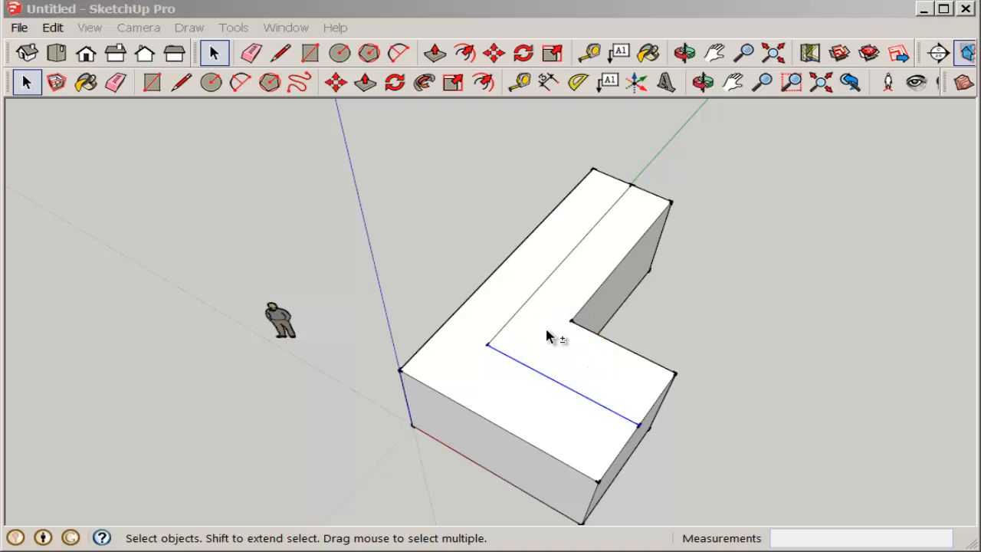
shift+click(550, 278)
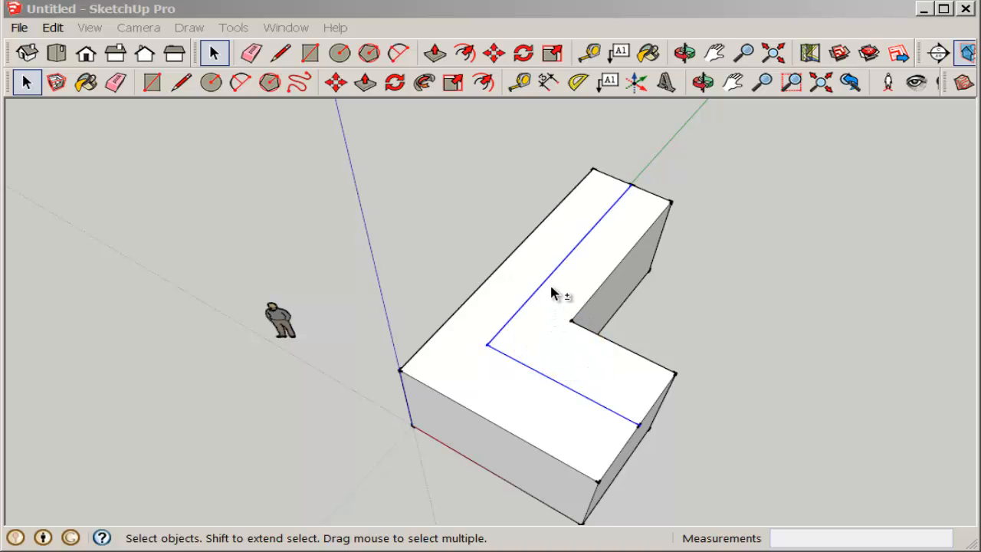
middle_drag(551, 288, 521, 263)
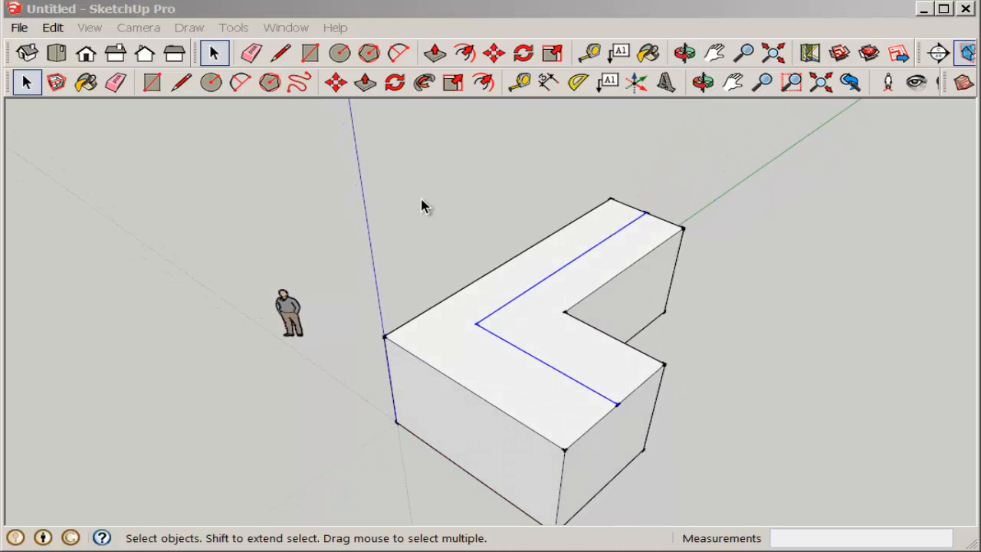
click(336, 82)
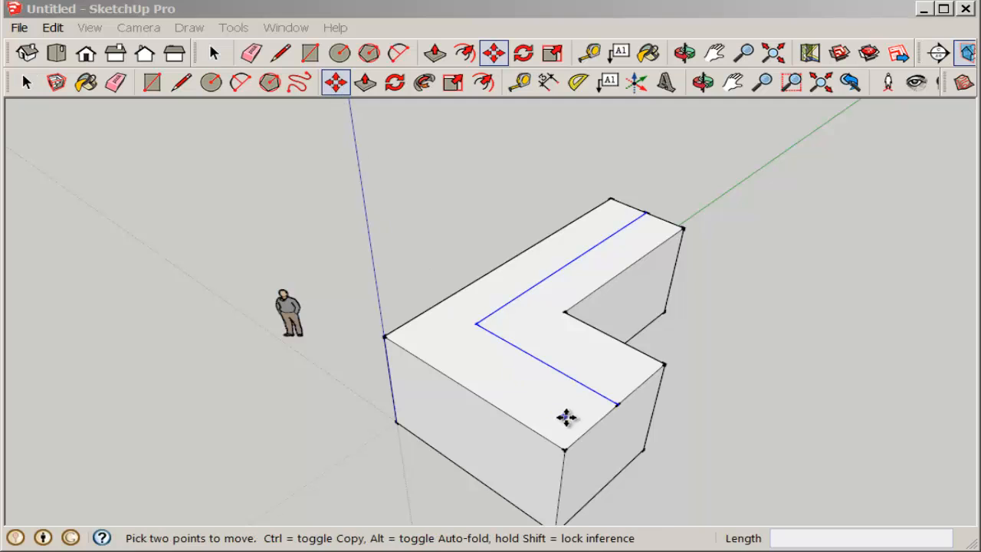
click(617, 404)
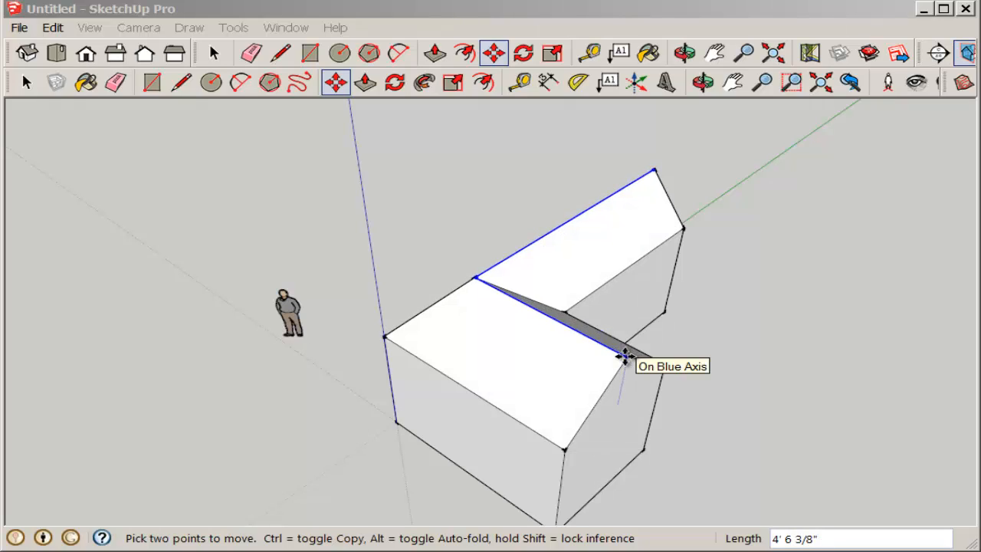
click(625, 356)
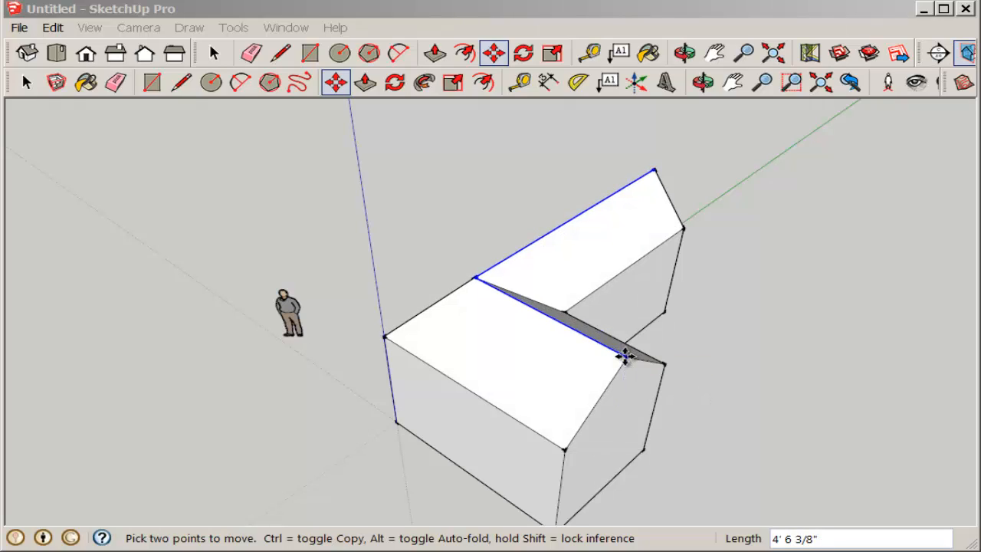
key(Return)
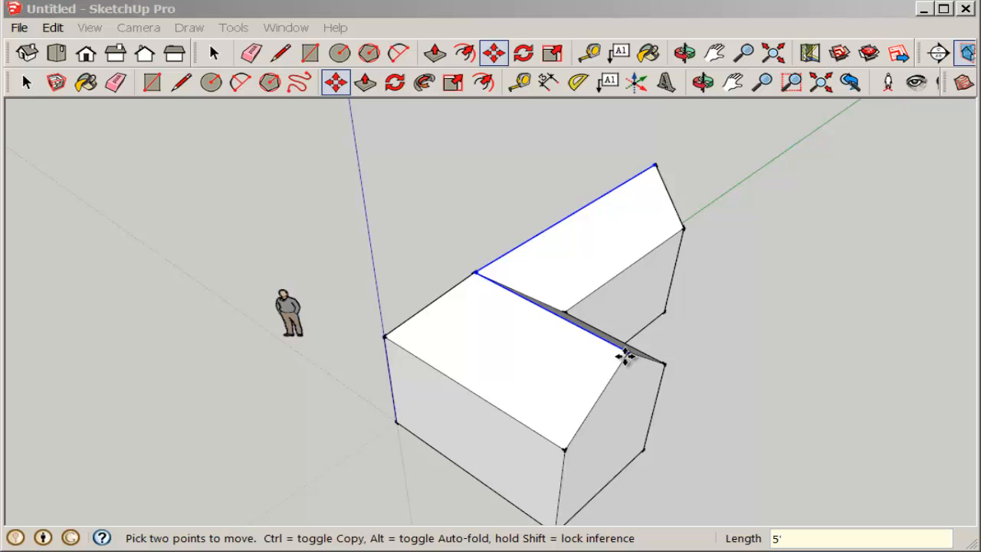
Draw a 2'8 by 6'8 door rectangle on the front gable wall, starting on its bottom edge
middle_drag(602, 376, 281, 248)
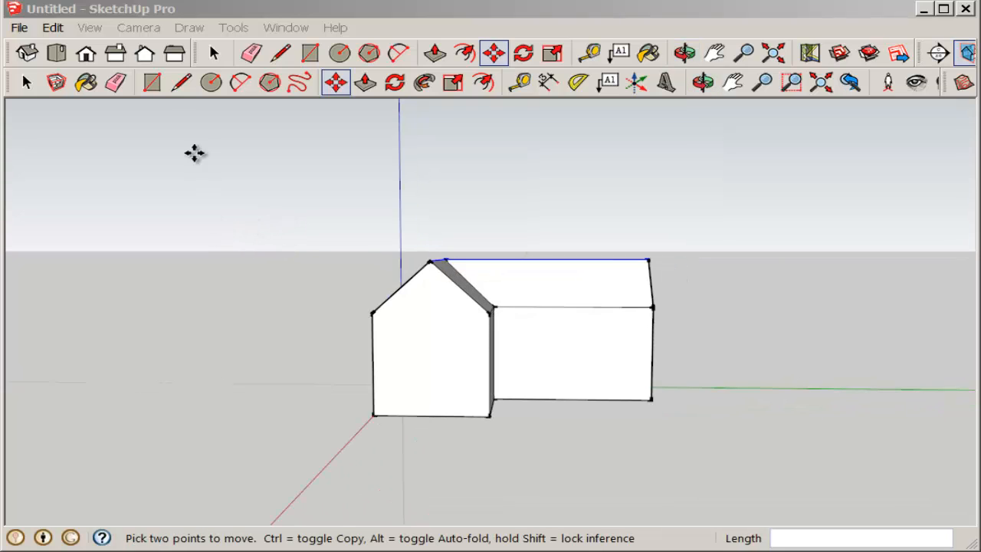
click(153, 83)
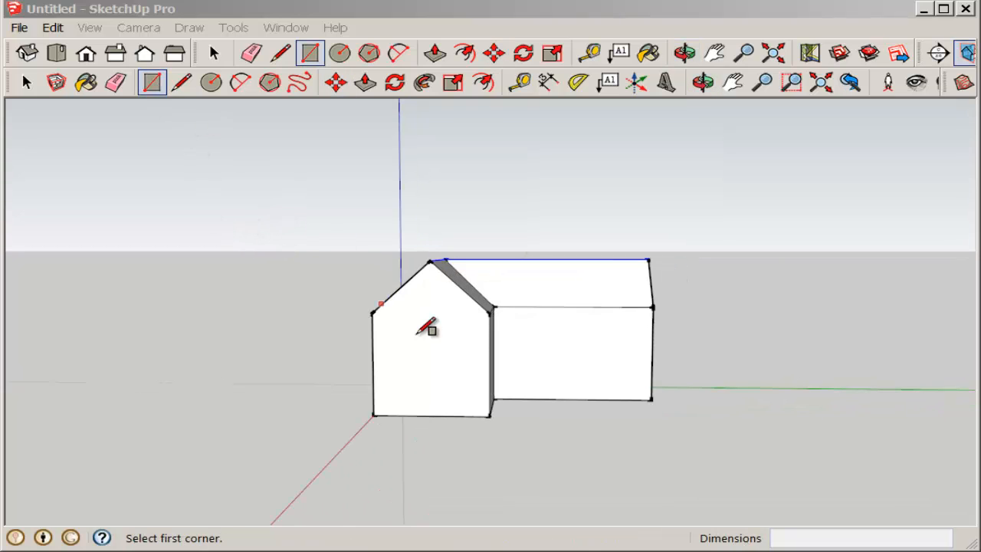
click(414, 414)
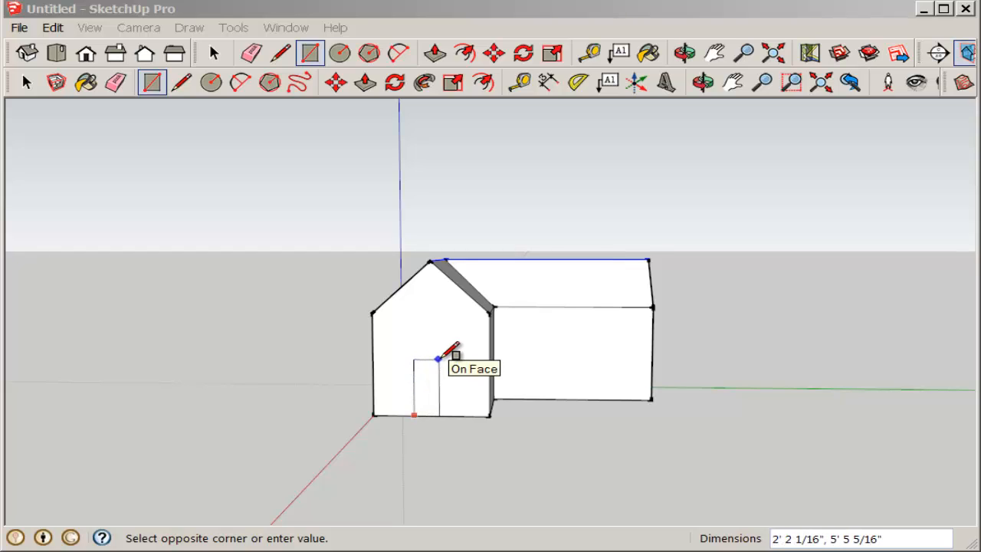
text(2'8,)
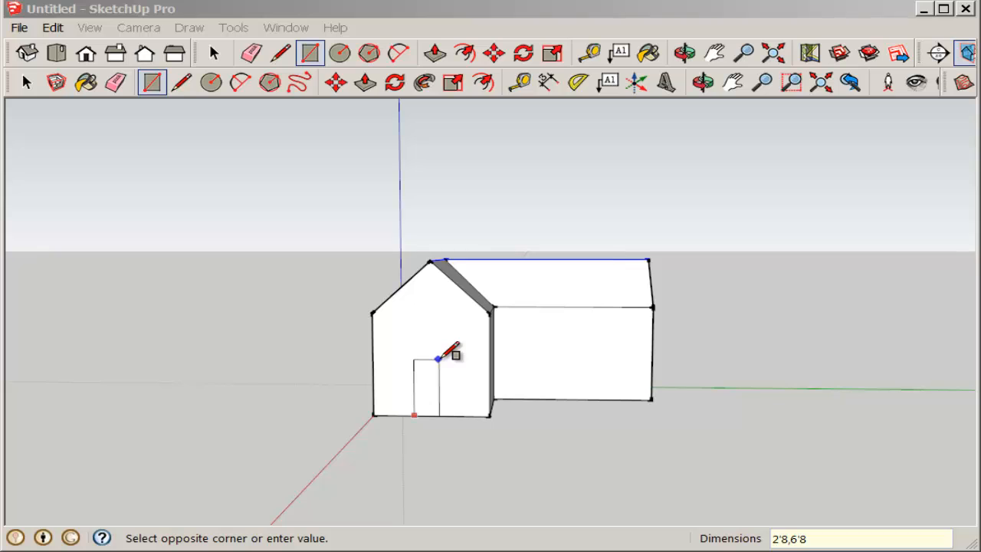
text(6'8)
key(Return)
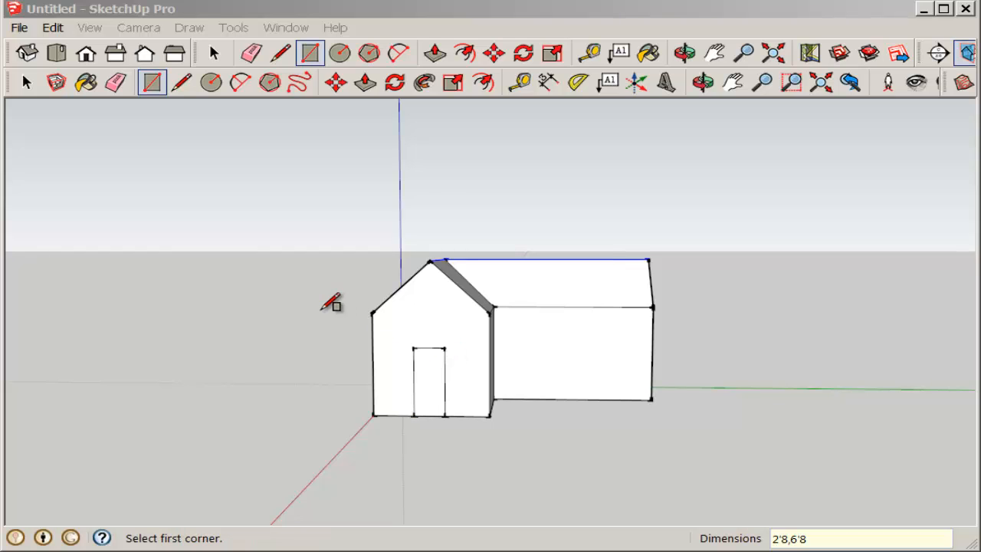
Erase the door rectangle's face to open the doorway in the front gable wall
middle_drag(332, 299, 285, 317)
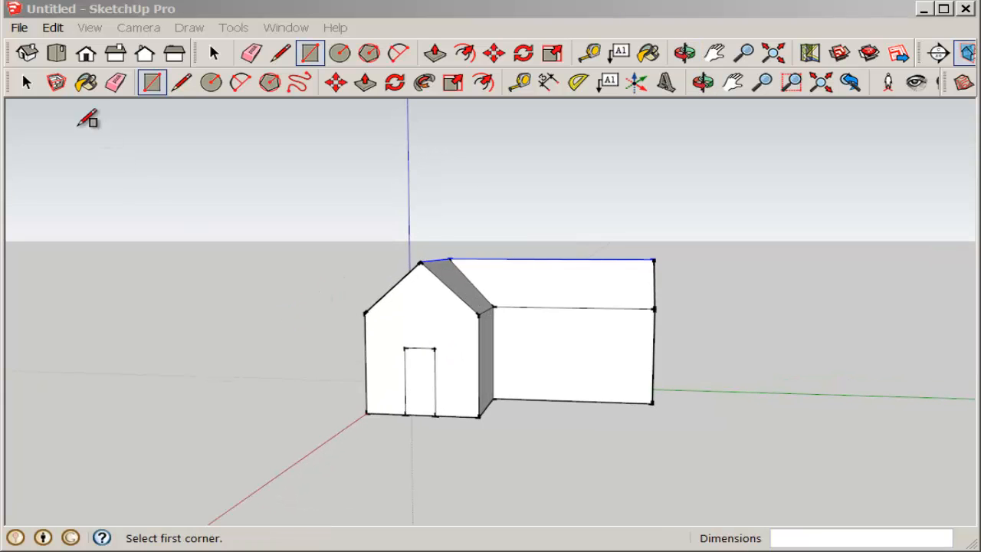
click(26, 82)
click(420, 373)
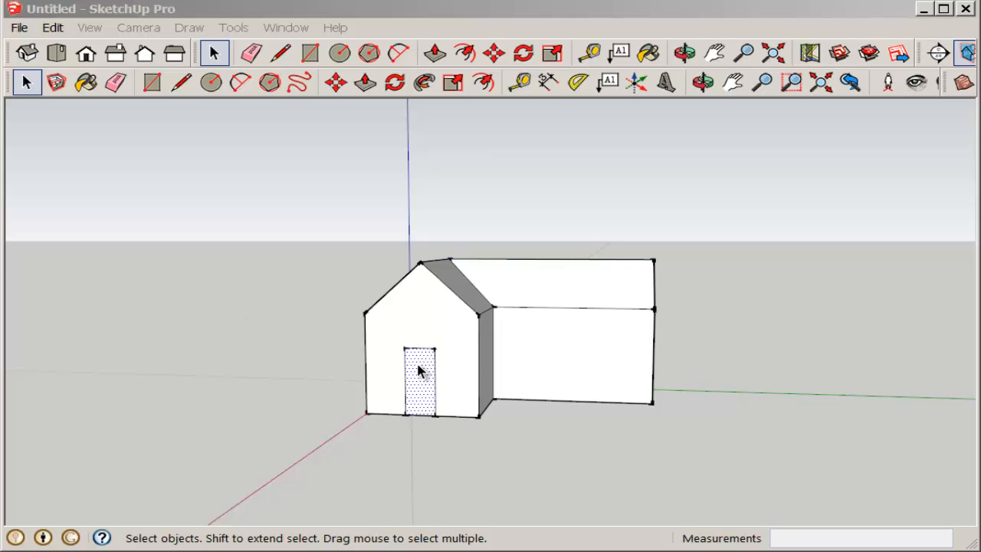
right_click(420, 372)
click(454, 163)
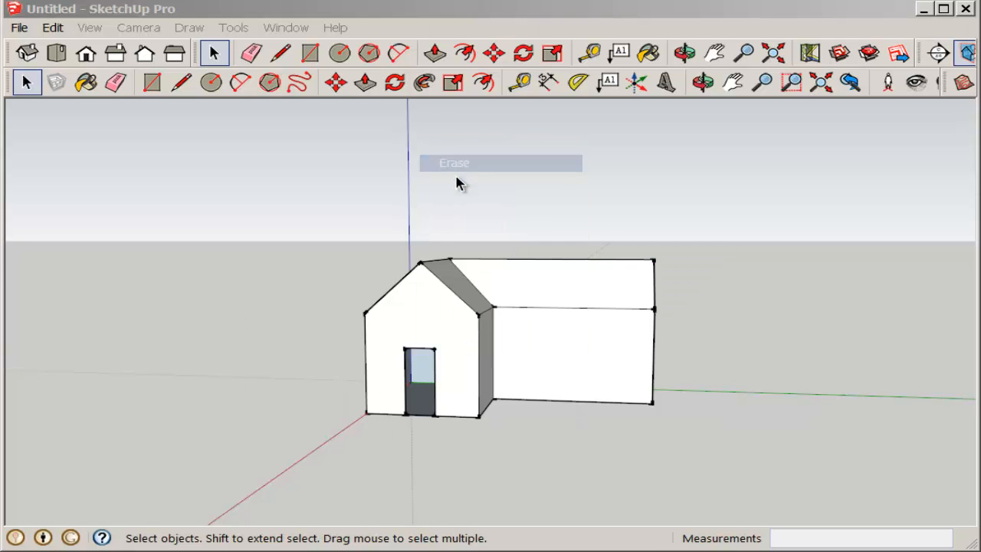
Place guides 6' 8" above the bottom edges of the front gable wall and the adjoining side wall, matching the door's height
middle_drag(280, 401, 355, 377)
scroll(447, 398, up, 5)
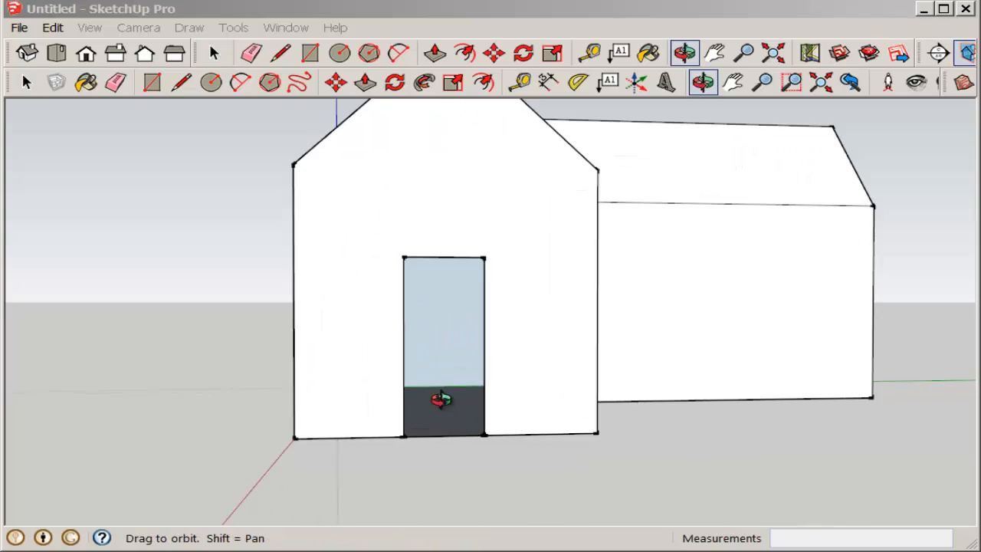
middle_drag(441, 399, 247, 443)
scroll(373, 418, down, 3)
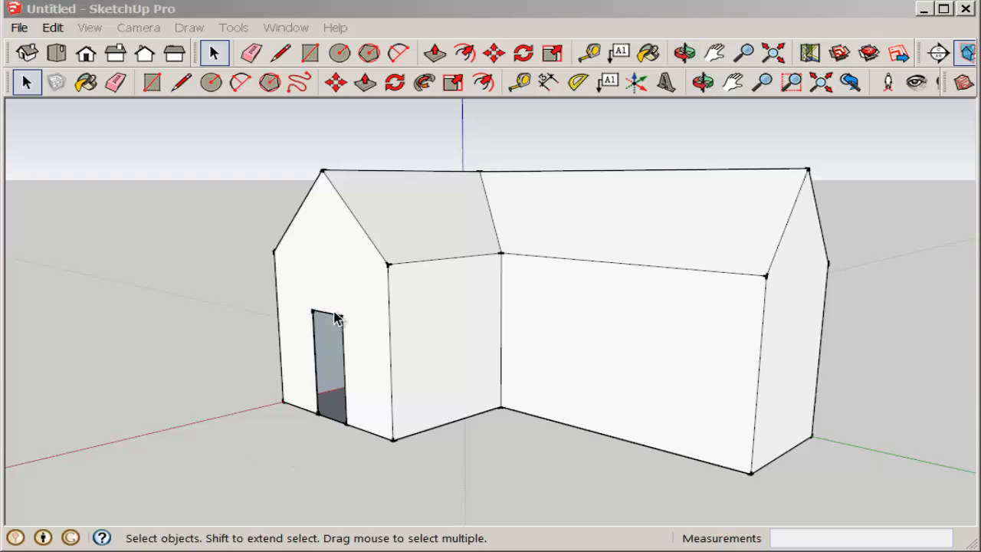
click(521, 82)
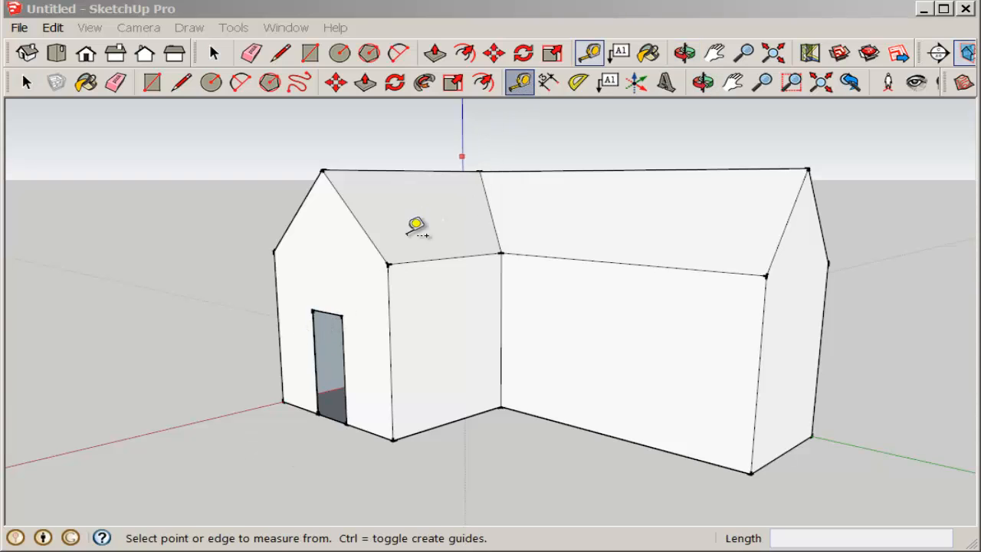
click(369, 432)
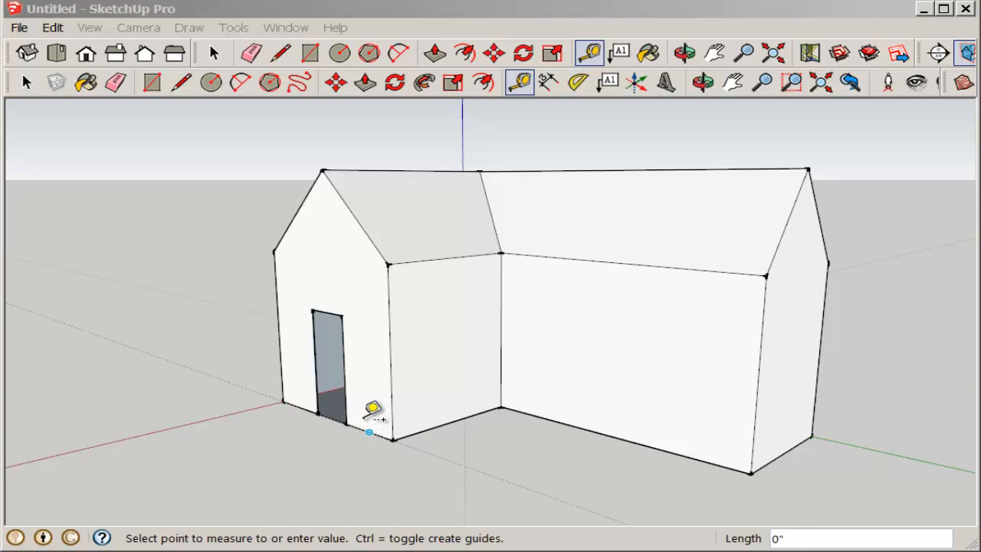
click(342, 314)
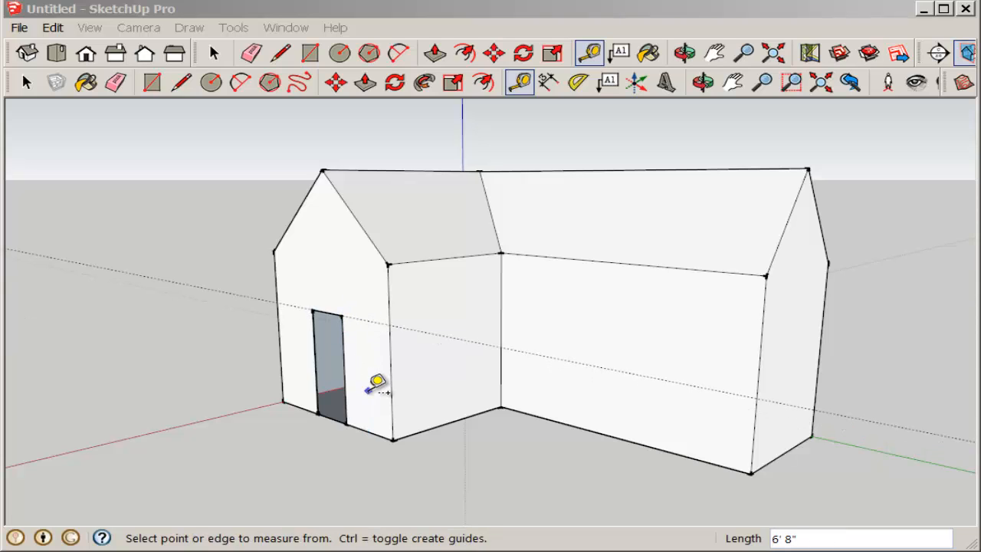
click(450, 422)
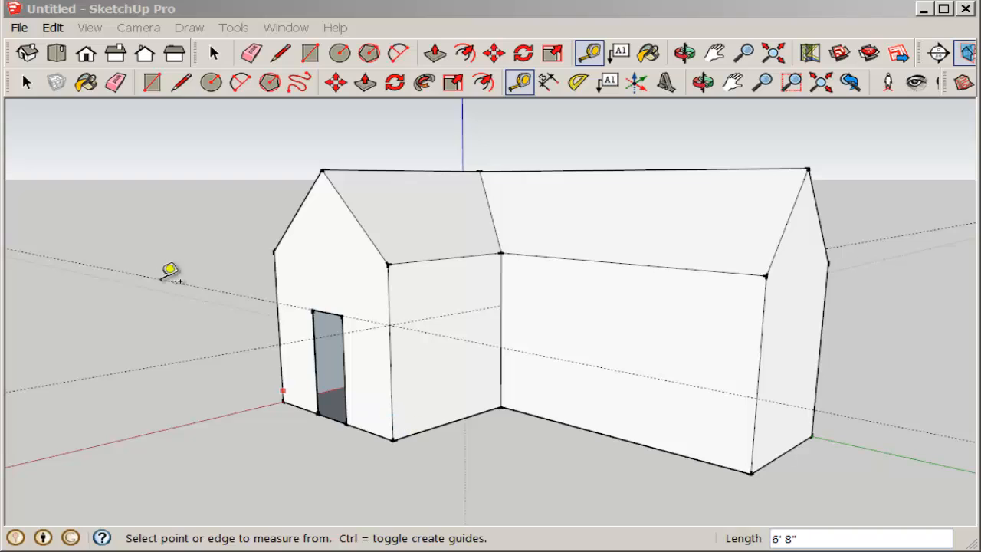
Draw a window about 1' 11" wide and 4' high below the guide on the front wing's side wall, and erase its face
click(151, 82)
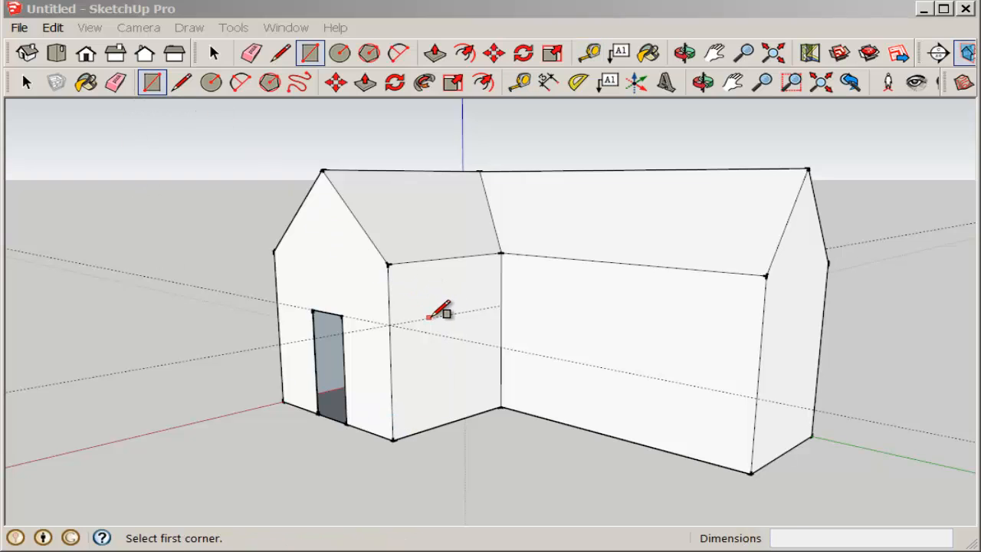
click(429, 317)
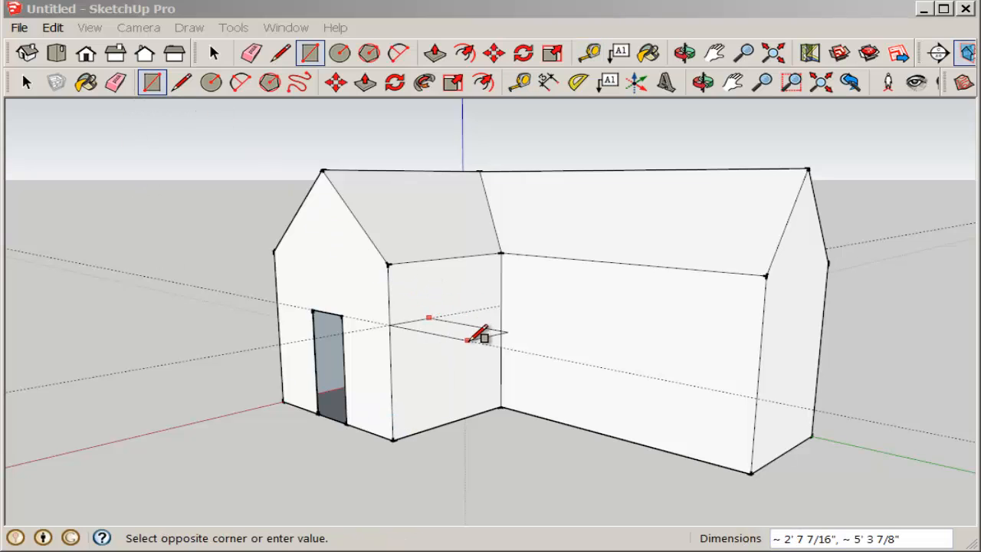
click(457, 378)
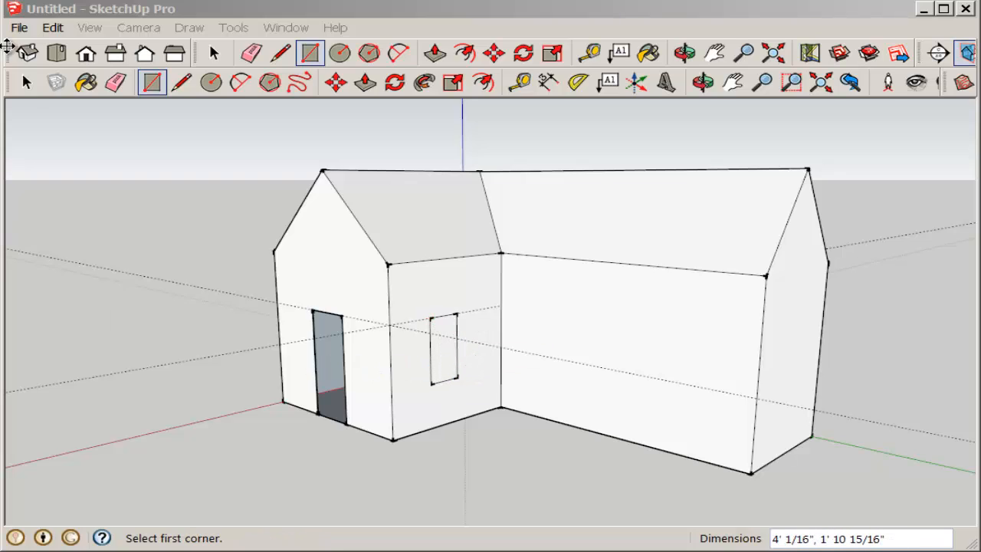
click(26, 82)
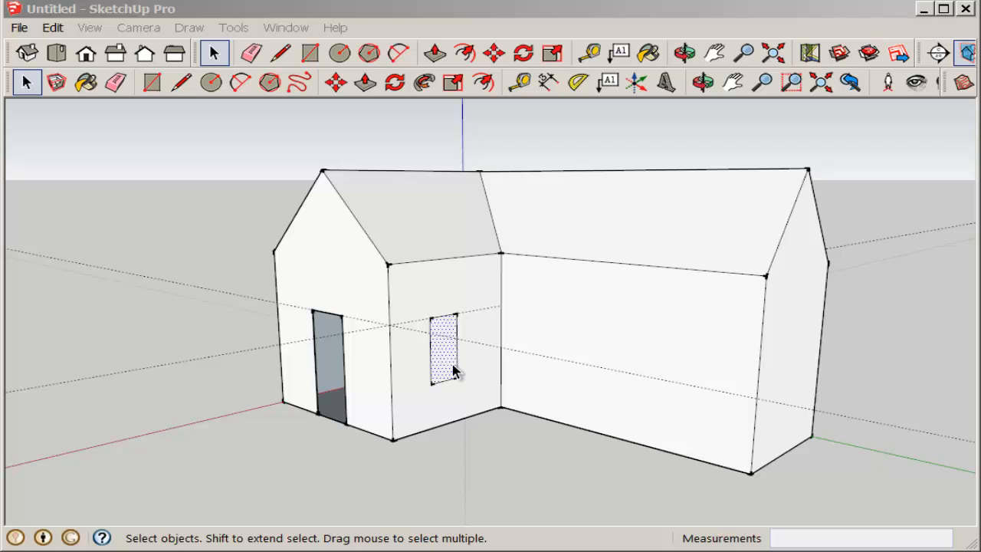
right_click(448, 361)
click(457, 155)
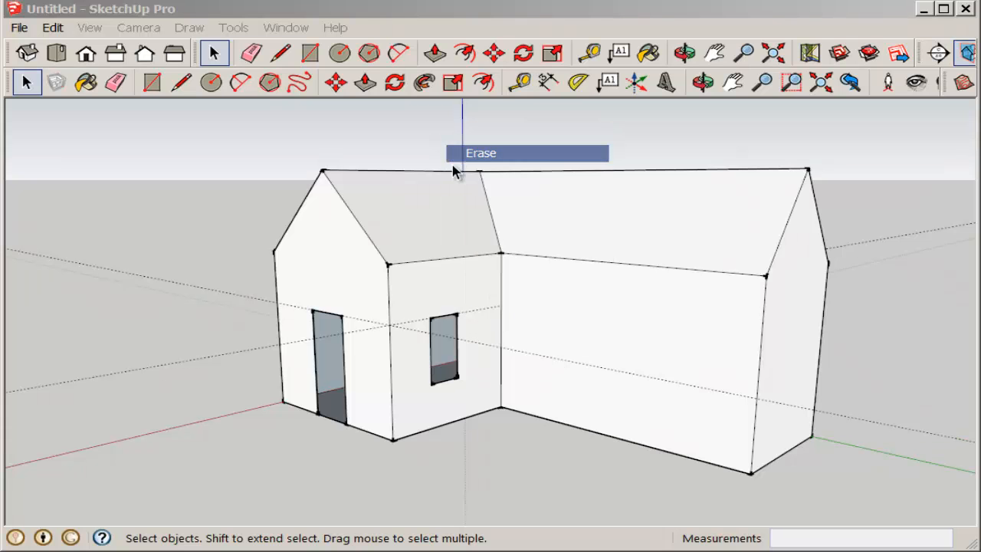
Delete all guides from the model
middle_drag(244, 352, 501, 313)
scroll(392, 399, up, 5)
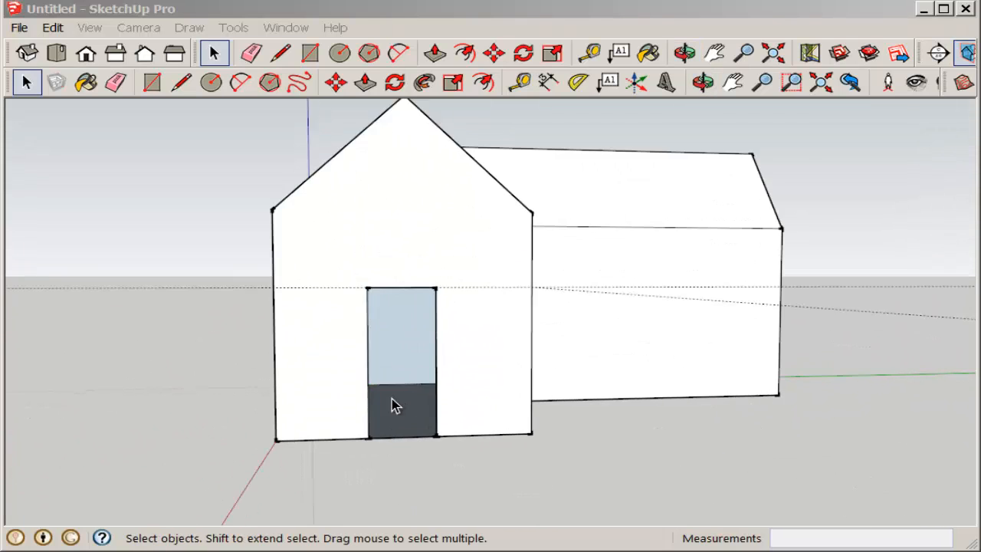
middle_drag(389, 396, 346, 391)
scroll(292, 404, down, 3)
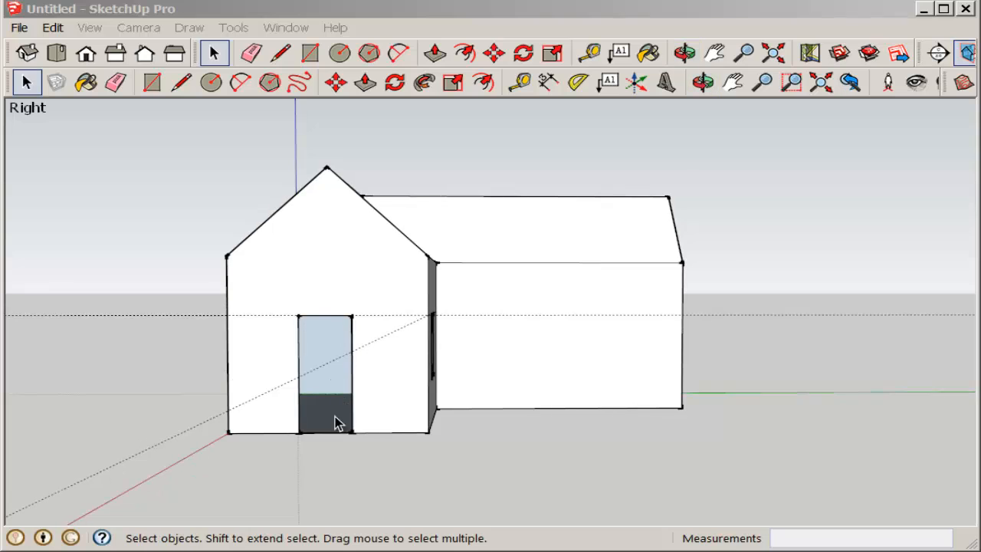
click(54, 28)
click(66, 178)
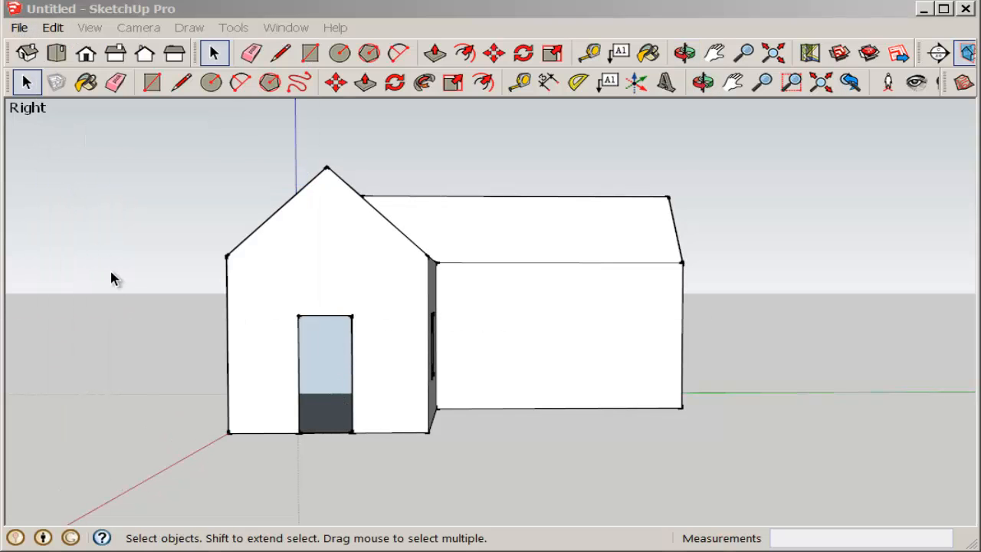
Close the doorway with a 2' 8" line along its bottom edge and erase the door's outline from the gable wall
click(181, 82)
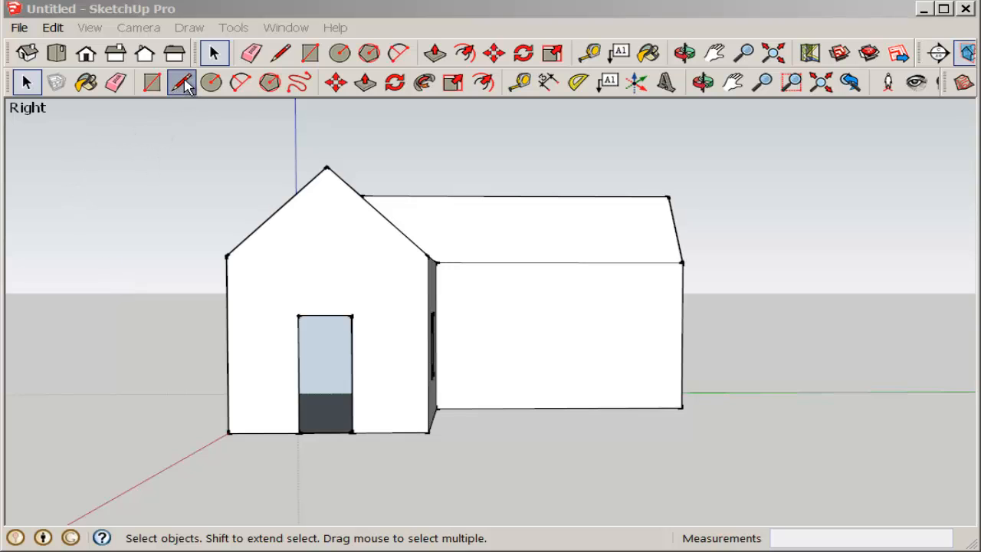
click(299, 432)
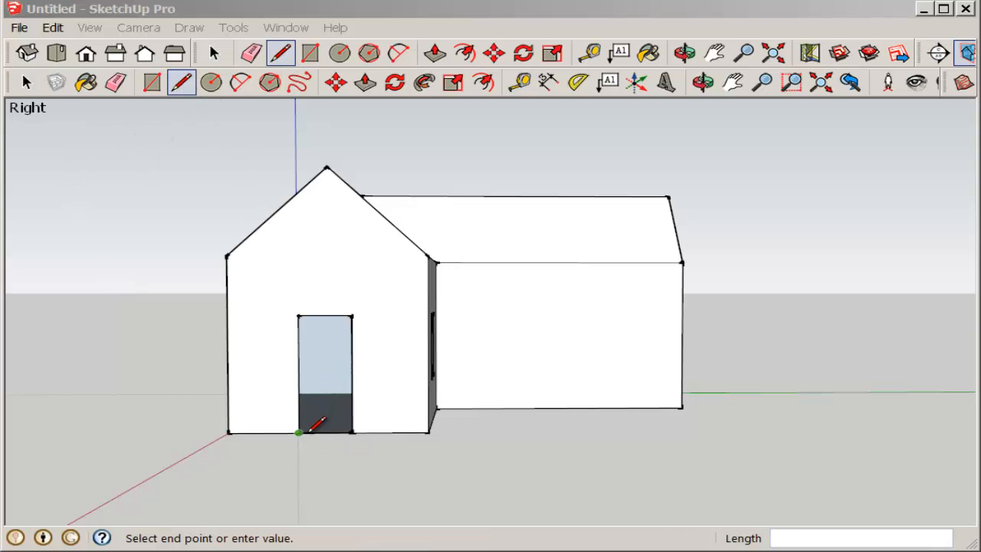
click(351, 432)
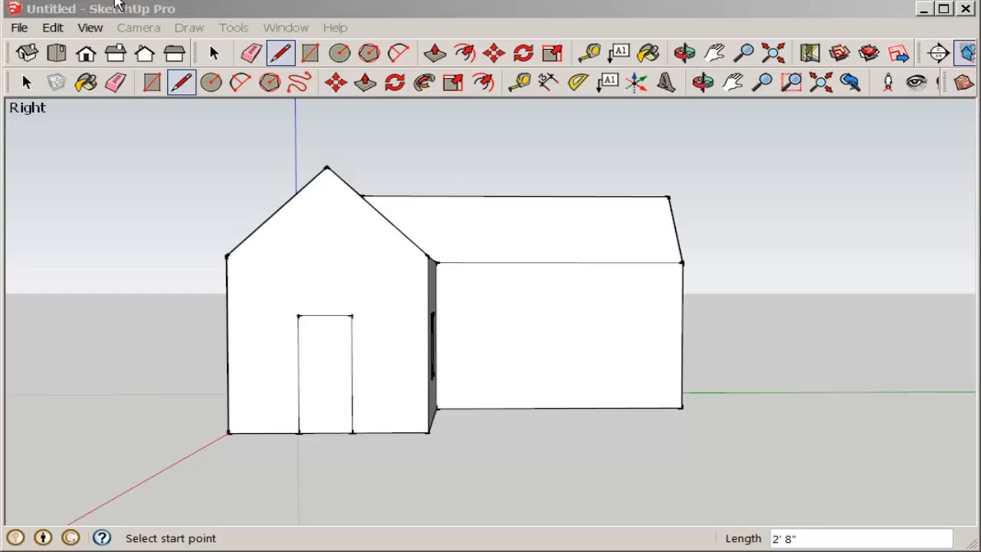
click(115, 82)
mouse_move(298, 364)
mouse_down()
mouse_move(334, 320)
mouse_move(365, 344)
mouse_move(401, 401)
mouse_up()
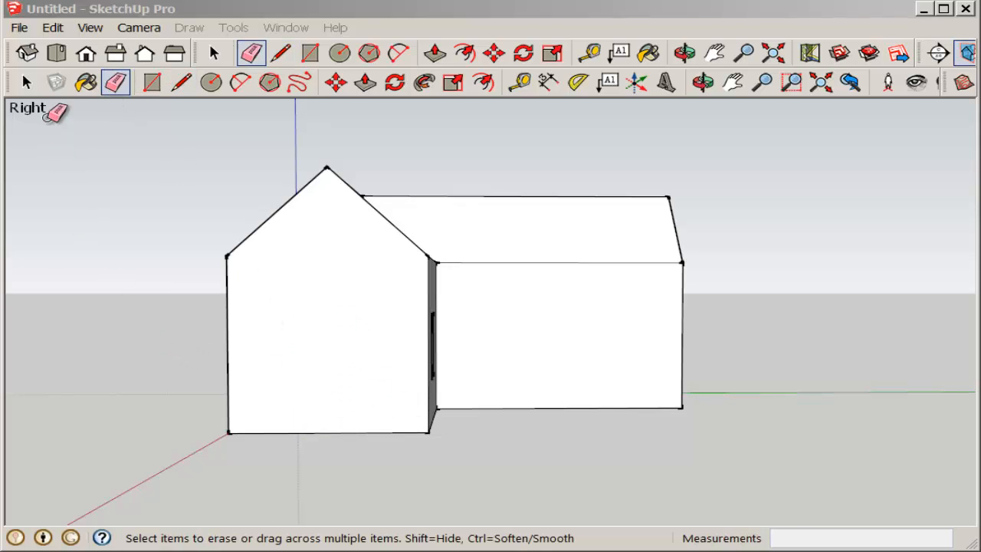
Erase the front gable wall's face to open up the front wing's interior
click(27, 82)
click(320, 328)
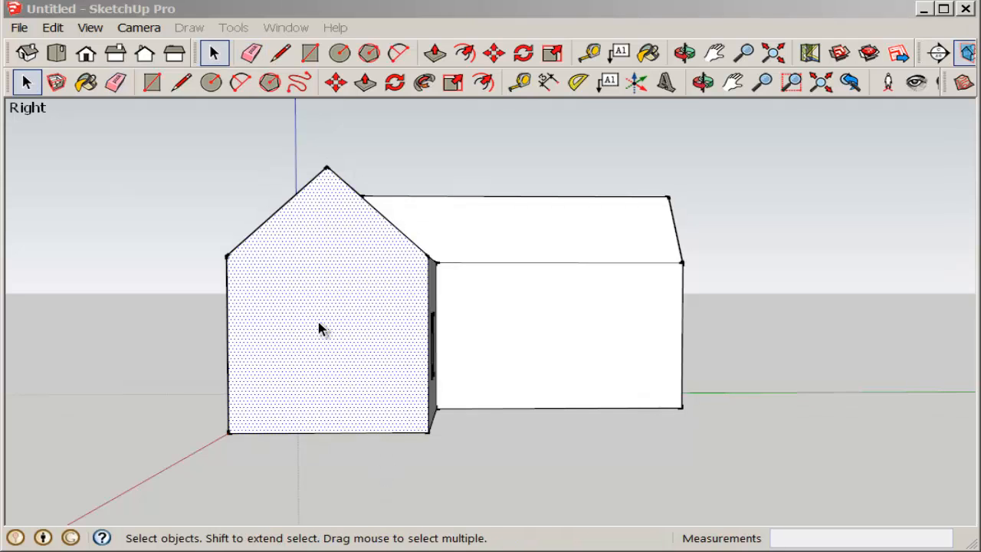
right_click(320, 328)
click(354, 349)
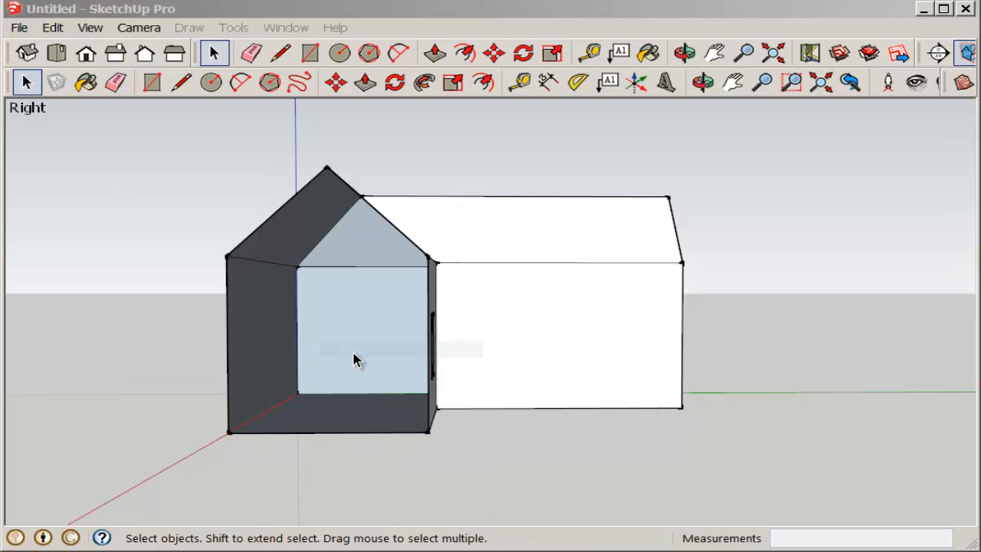
Move the scale figure from outside the building onto the floor inside the open front wing
middle_drag(184, 363, 301, 375)
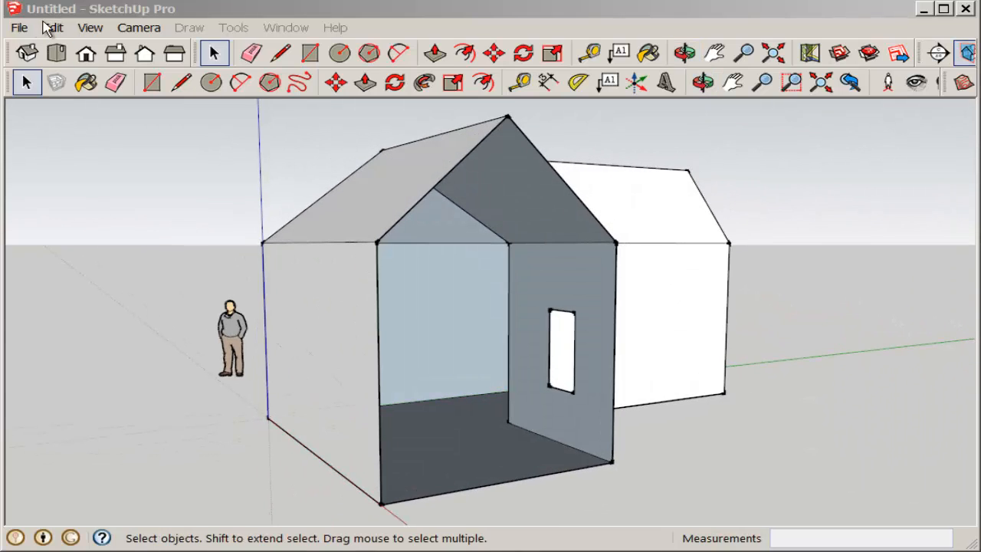
click(335, 82)
click(219, 376)
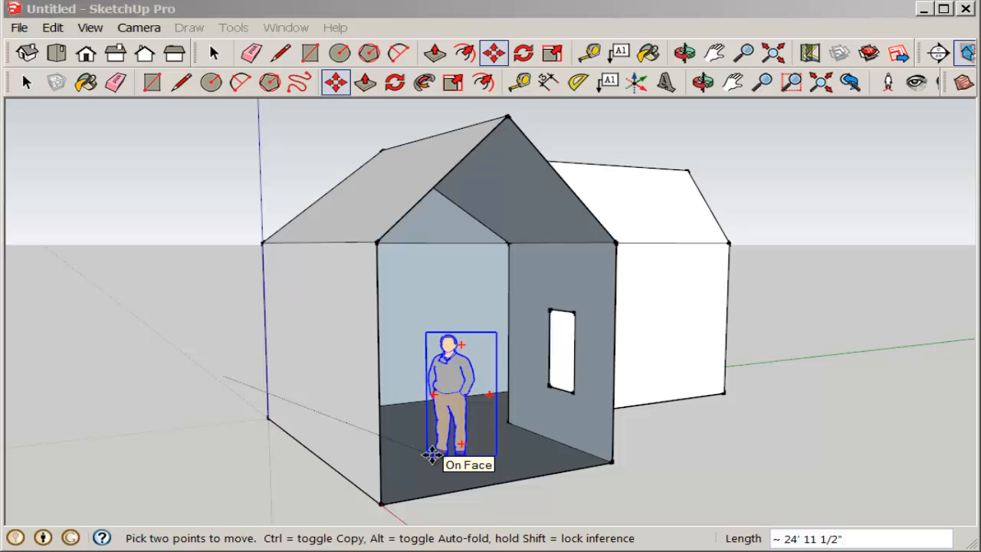
click(431, 455)
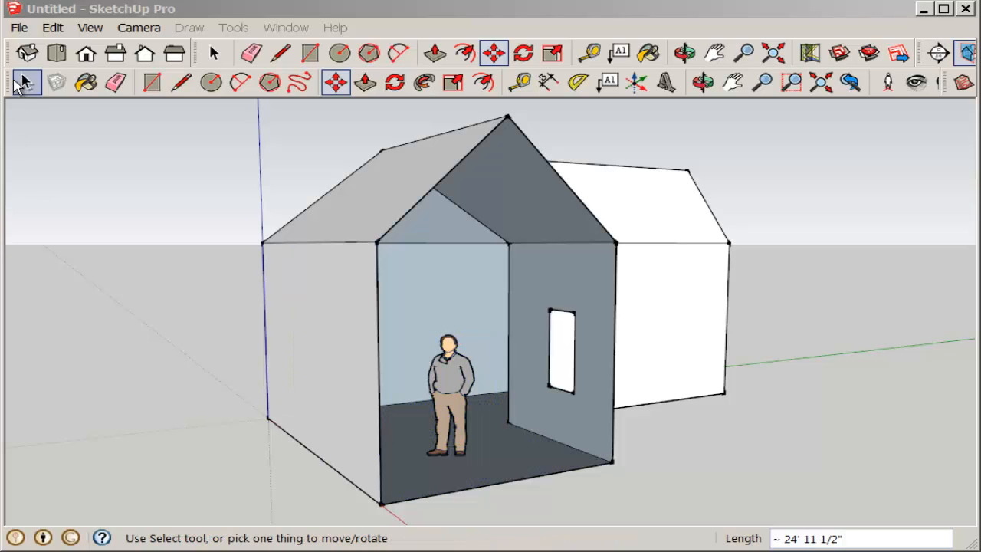
click(27, 83)
Paint the front wing's two interior side walls, back wall and back gable triangle with Color_C04 from the Colors materials
middle_drag(124, 197, 237, 367)
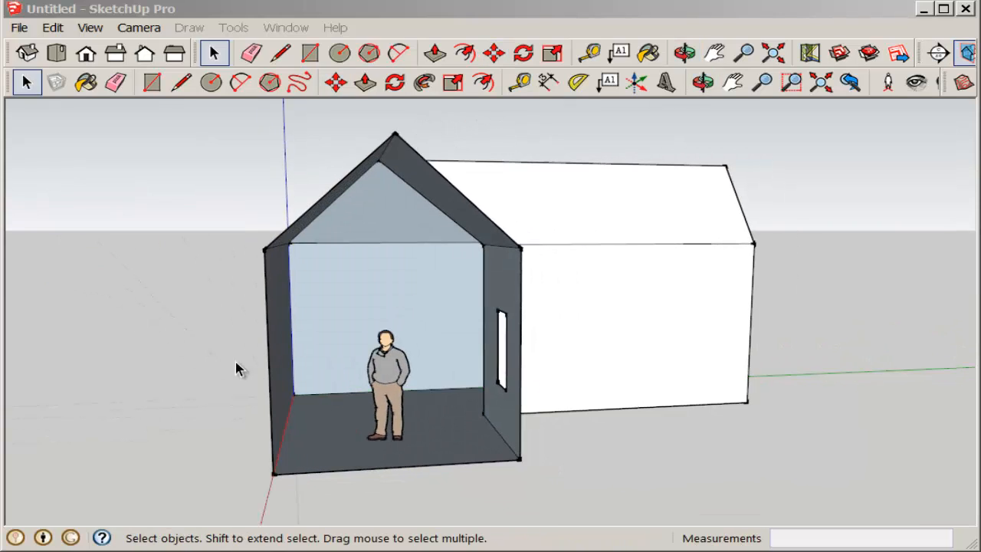
scroll(377, 436, up, 2)
middle_drag(377, 435, 374, 384)
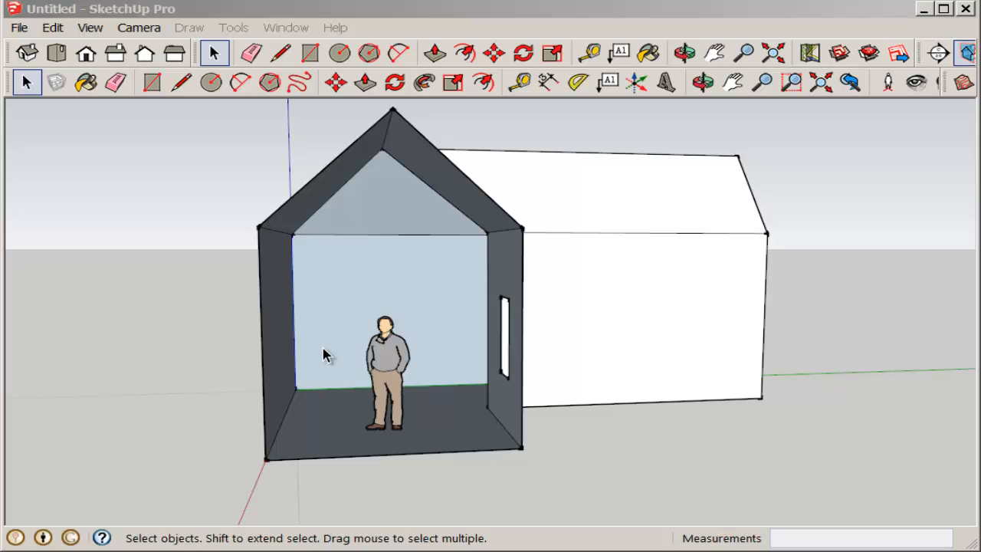
click(648, 54)
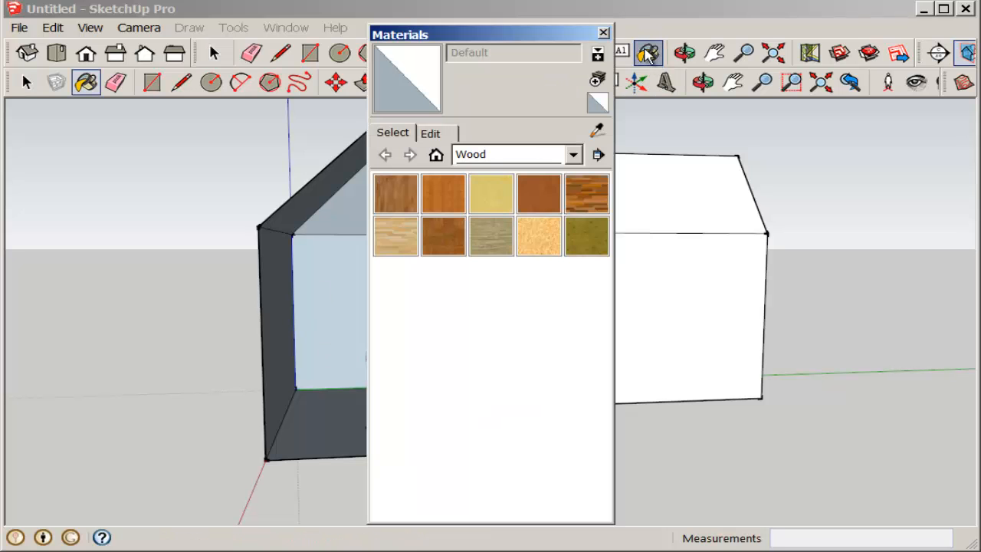
drag(522, 40, 175, 55)
click(226, 170)
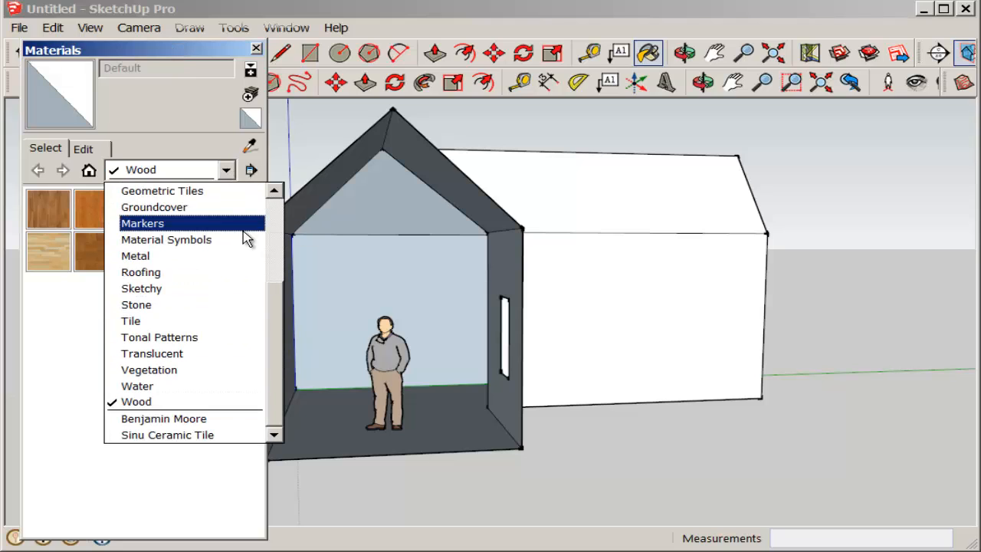
drag(280, 360, 283, 251)
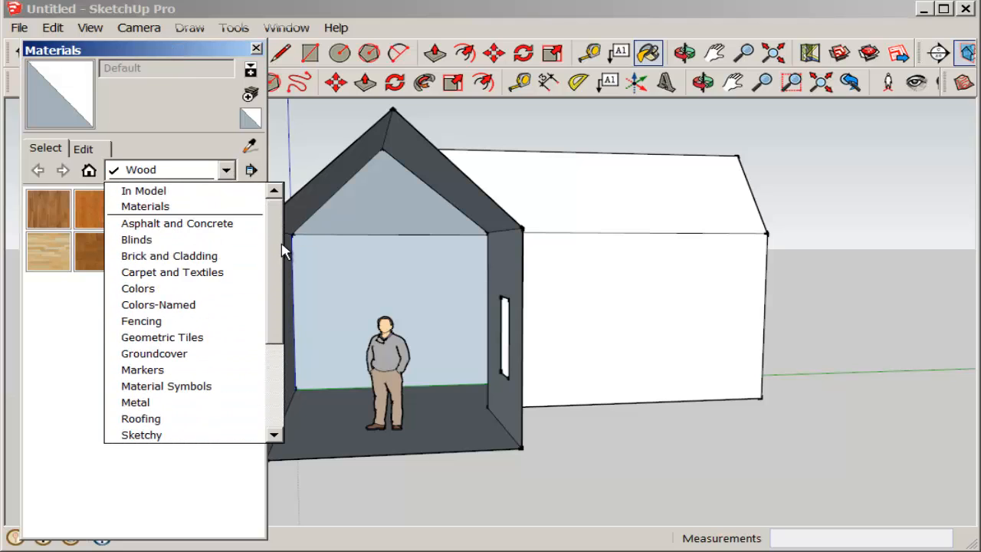
click(159, 288)
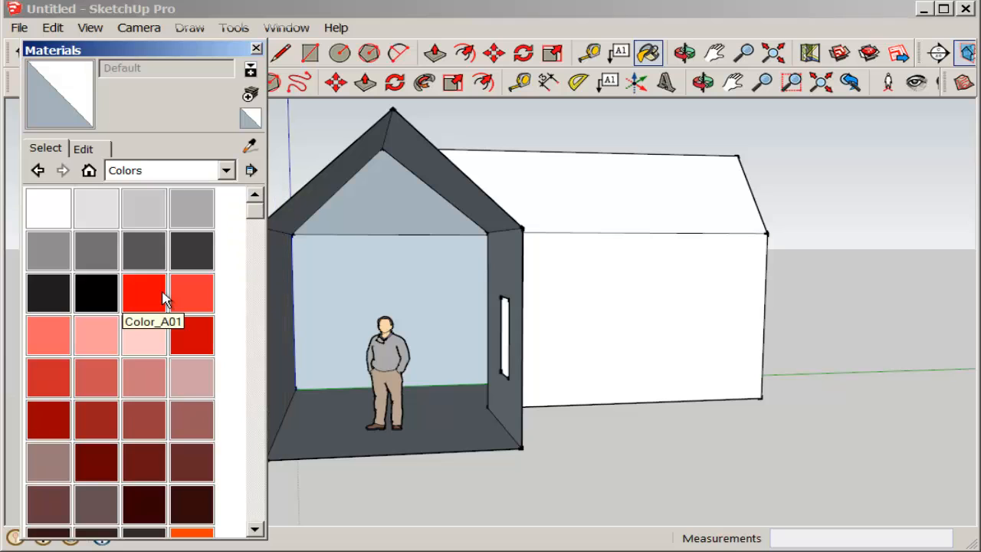
drag(256, 212, 252, 252)
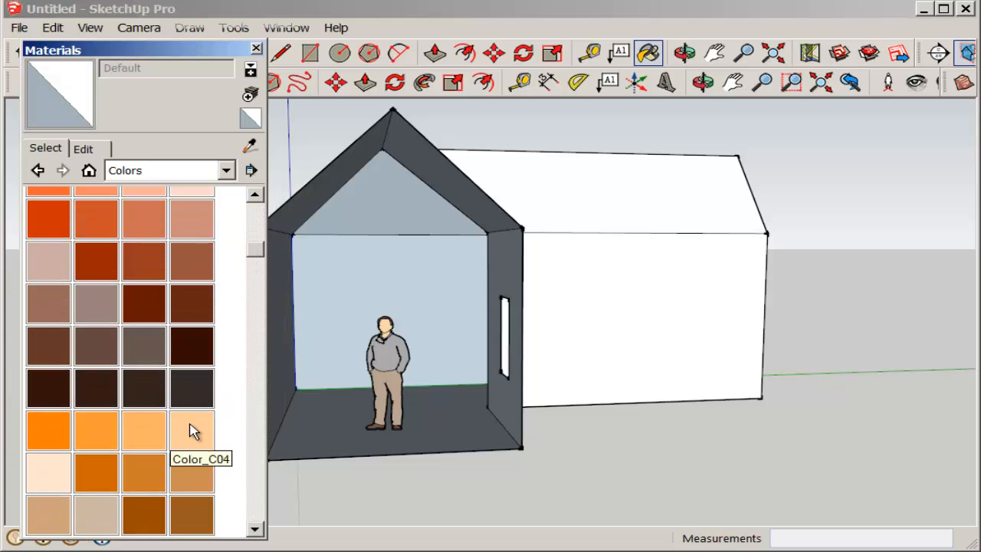
click(193, 434)
click(283, 342)
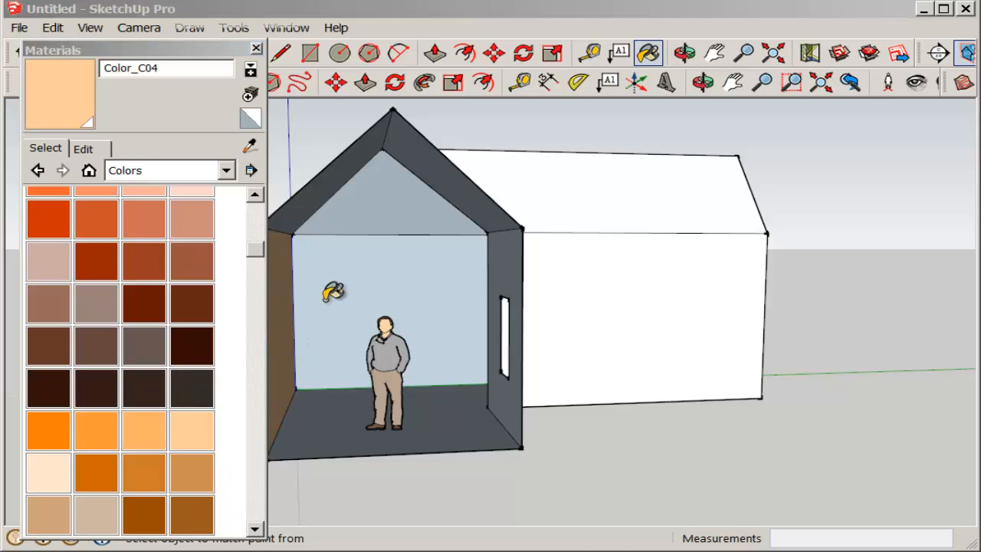
click(333, 289)
click(376, 197)
click(487, 305)
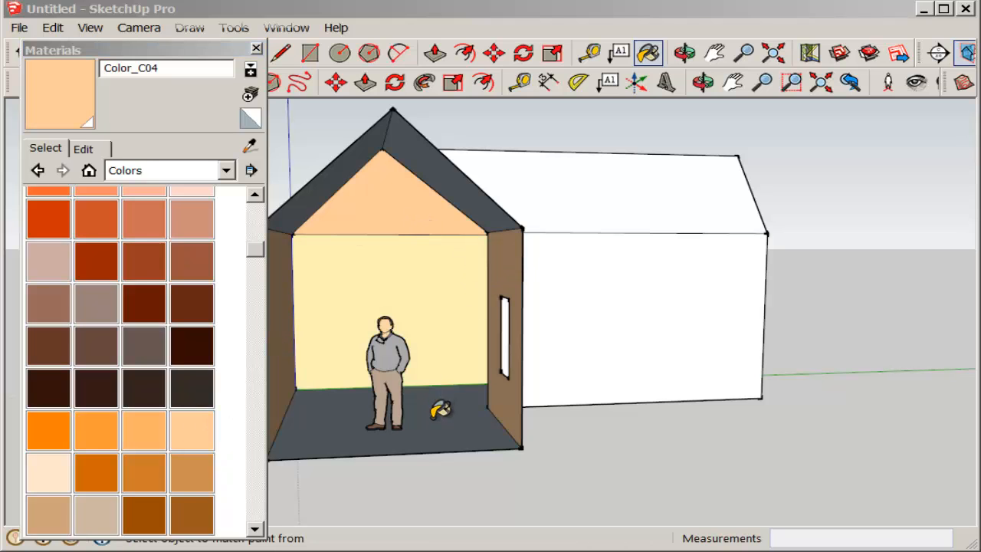
Paint the front wing's floor with the Wood_ Floor material from the Wood collection, and close the Materials window
mouse_move(466, 430)
middle_down()
mouse_move(532, 462)
mouse_move(528, 493)
mouse_move(383, 447)
mouse_move(395, 434)
middle_up()
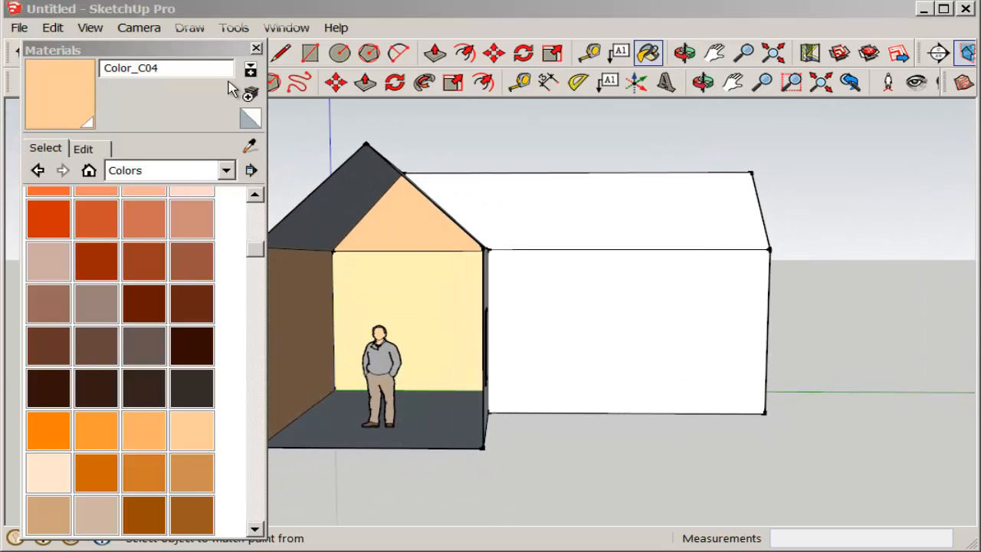
click(227, 171)
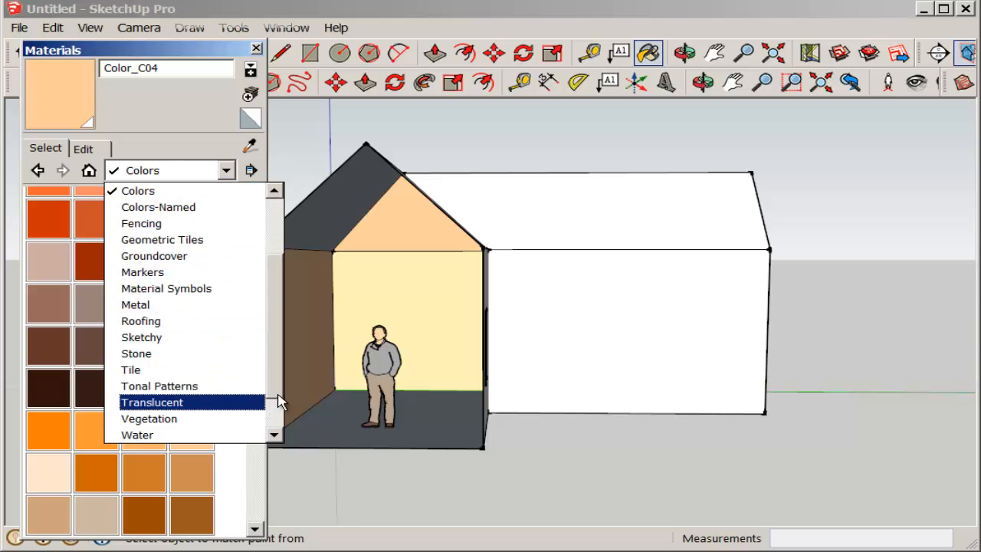
scroll(276, 429, down, 1)
click(139, 402)
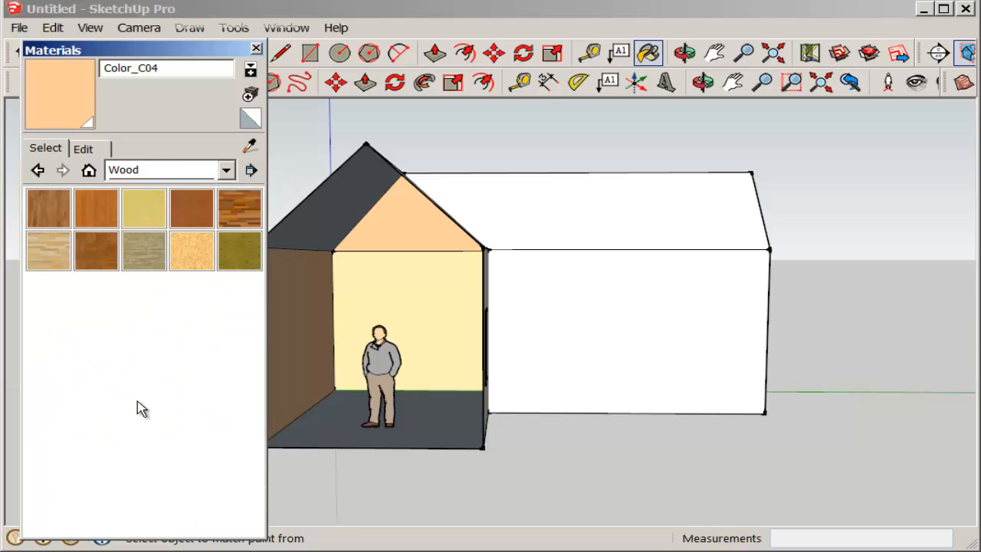
click(46, 208)
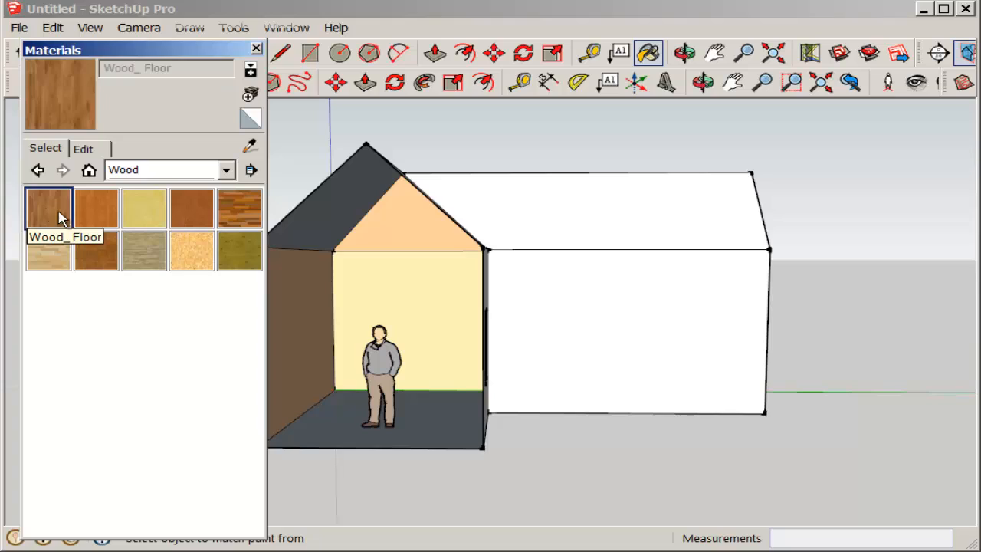
click(341, 426)
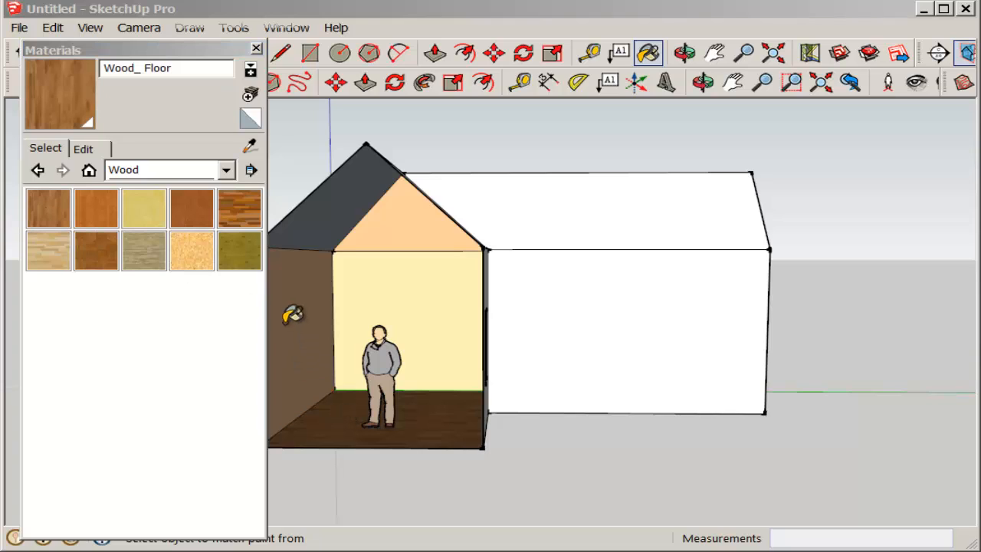
click(203, 50)
drag(203, 56, 184, 122)
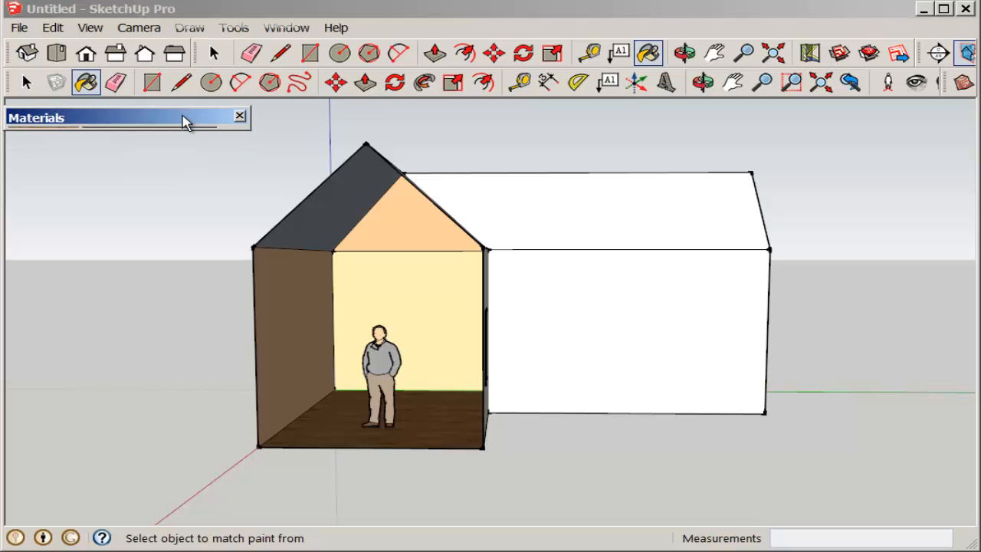
click(241, 118)
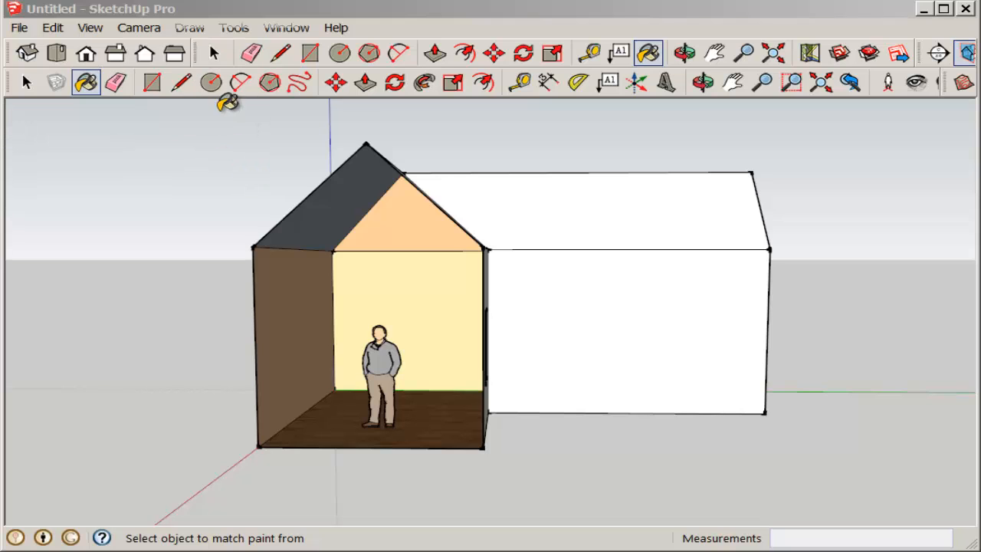
click(26, 83)
middle_drag(250, 344, 309, 429)
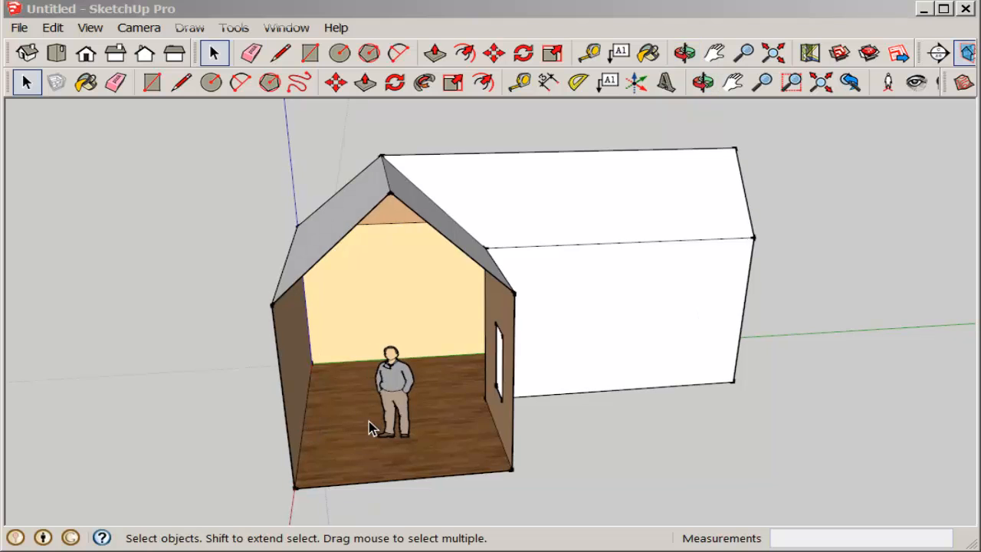
scroll(372, 420, up, 3)
scroll(402, 370, down, 2)
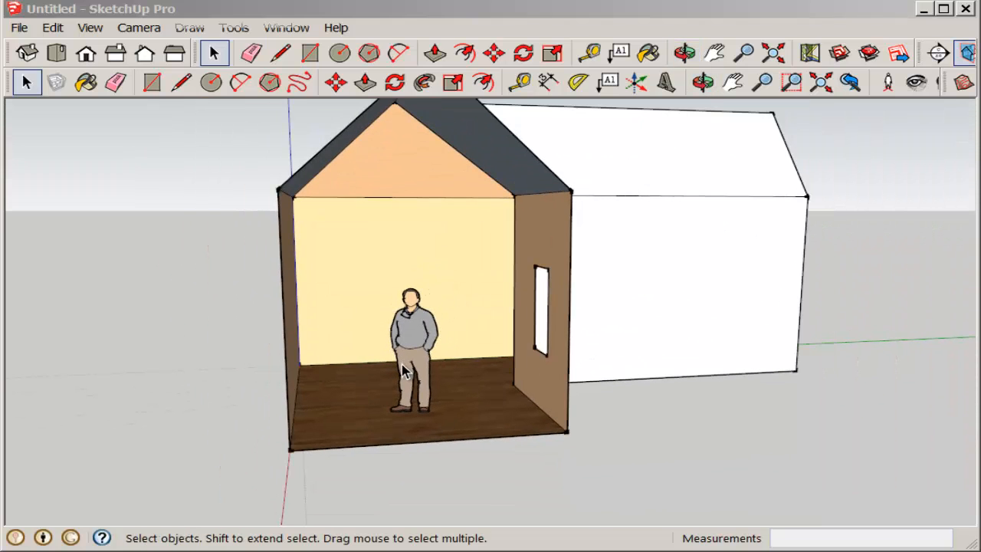